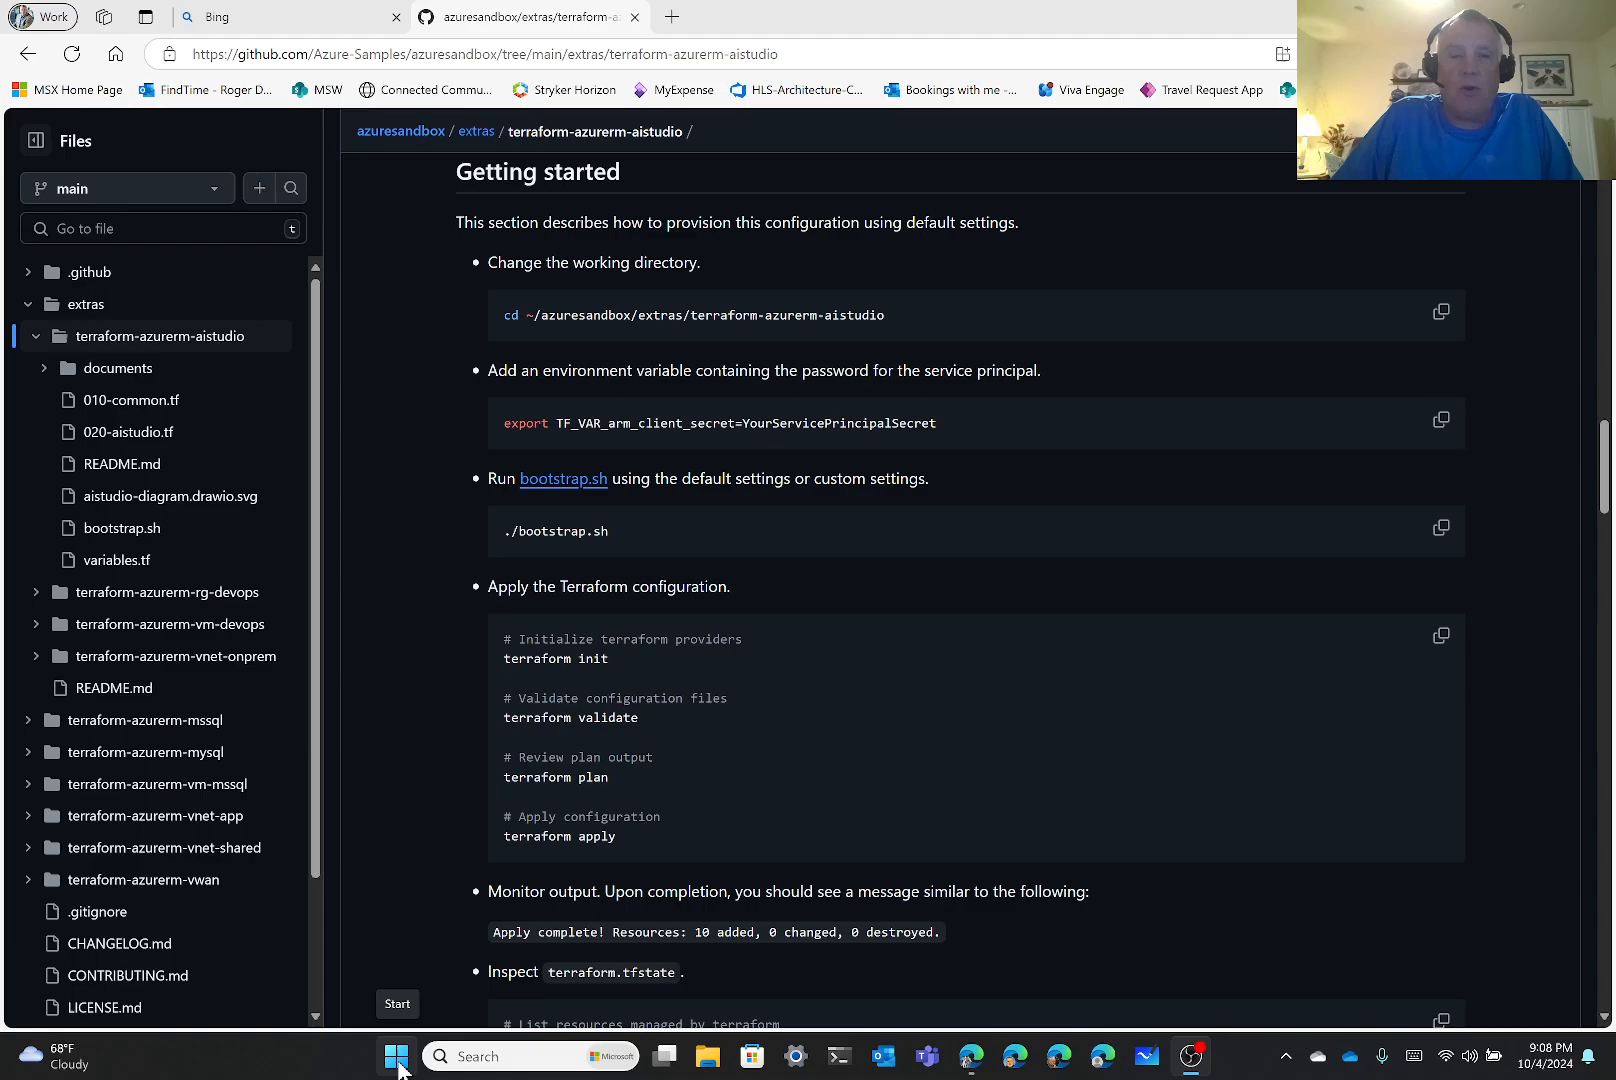
Switch to VS Code and change the terminal's working directory to extras.
{"action": "left_click", "coordinate": [396, 1057]}
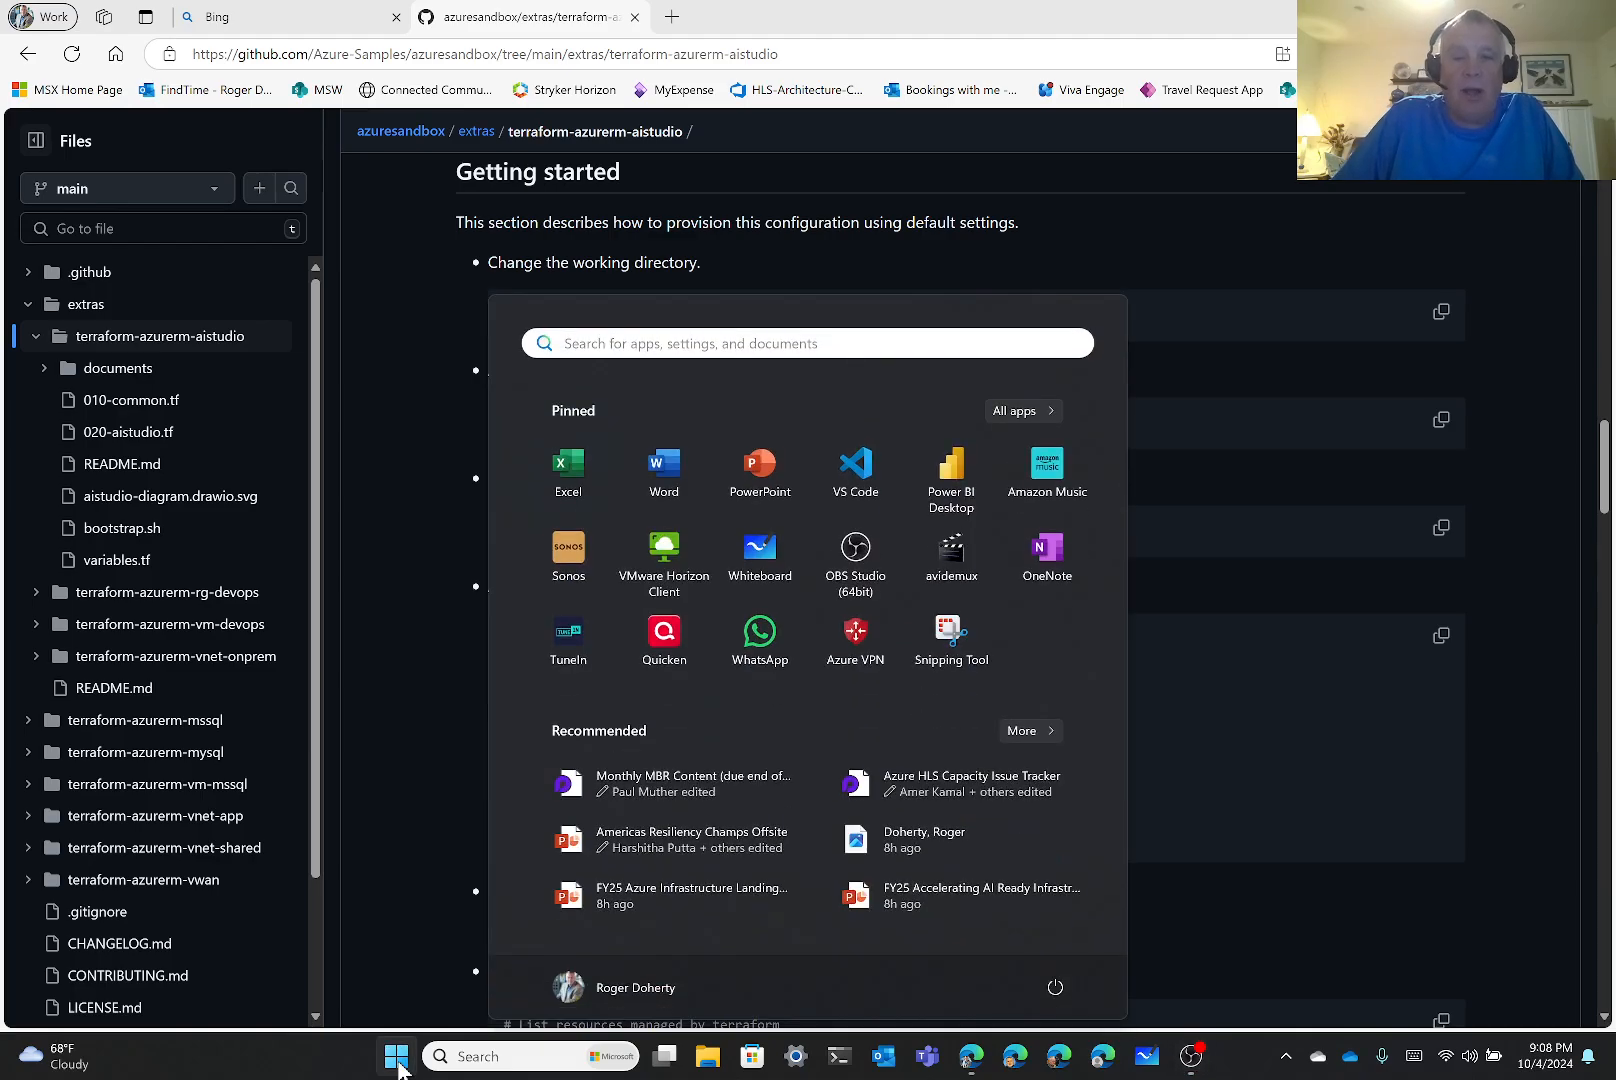
{"action": "left_click", "coordinate": [858, 472]}
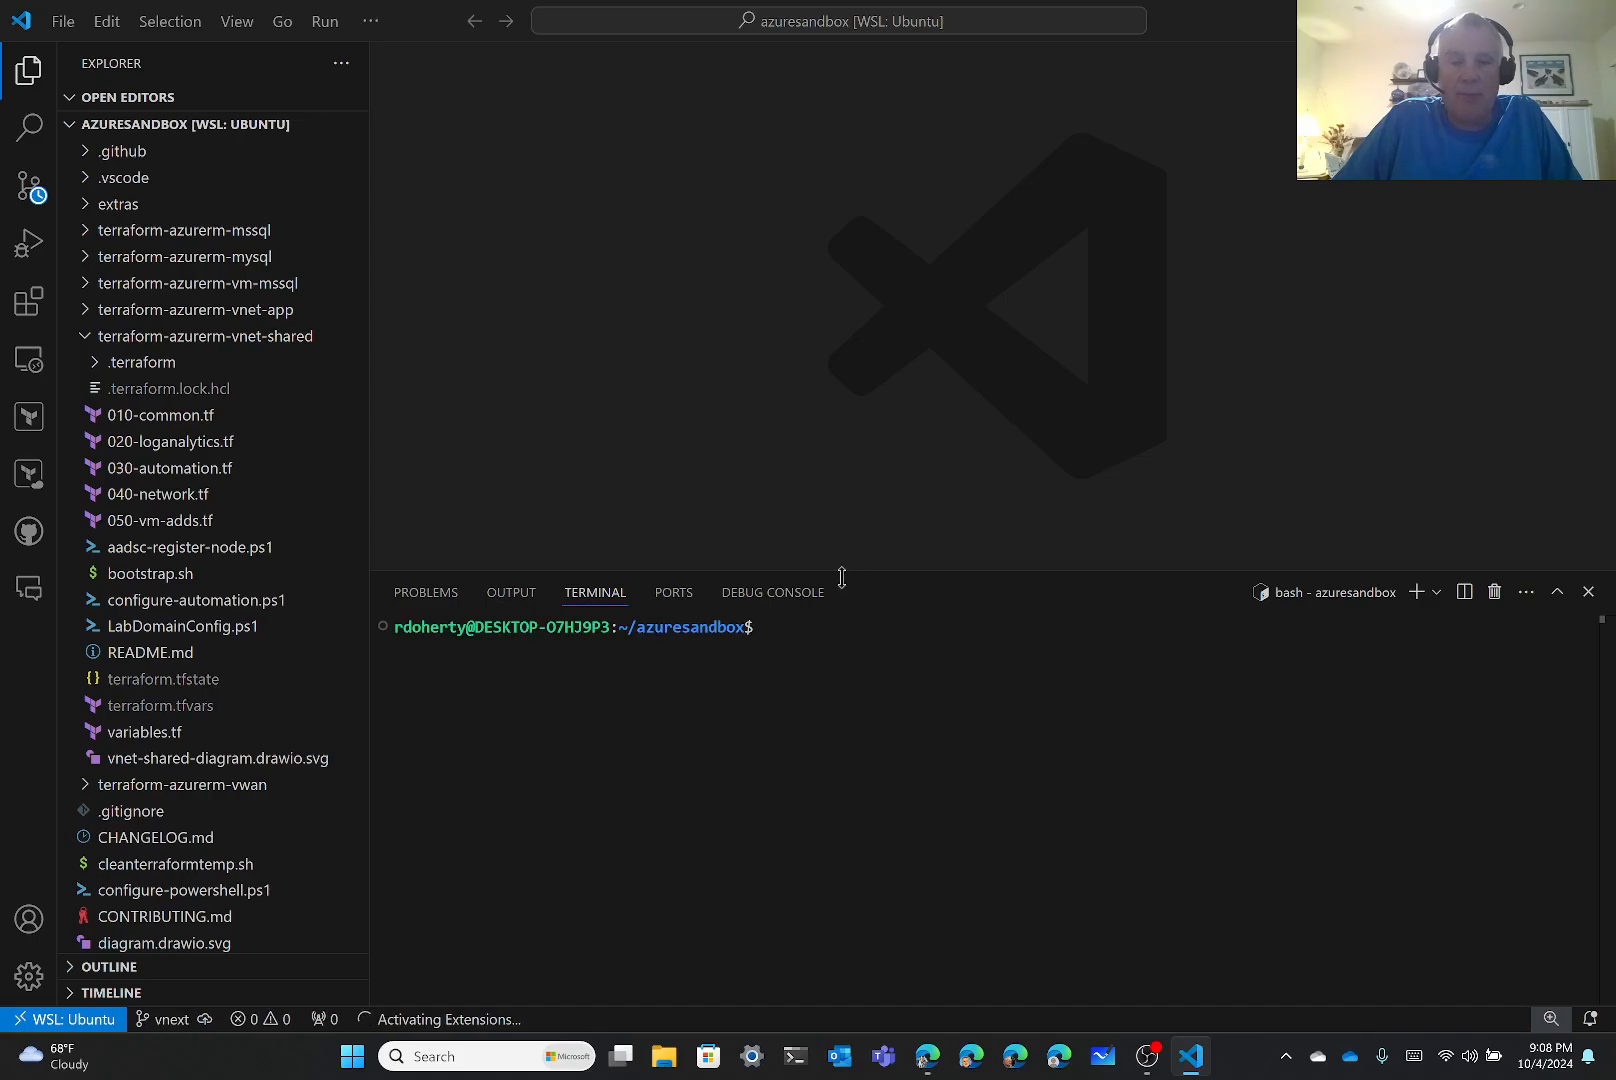
{"action": "left_click", "coordinate": [836, 625]}
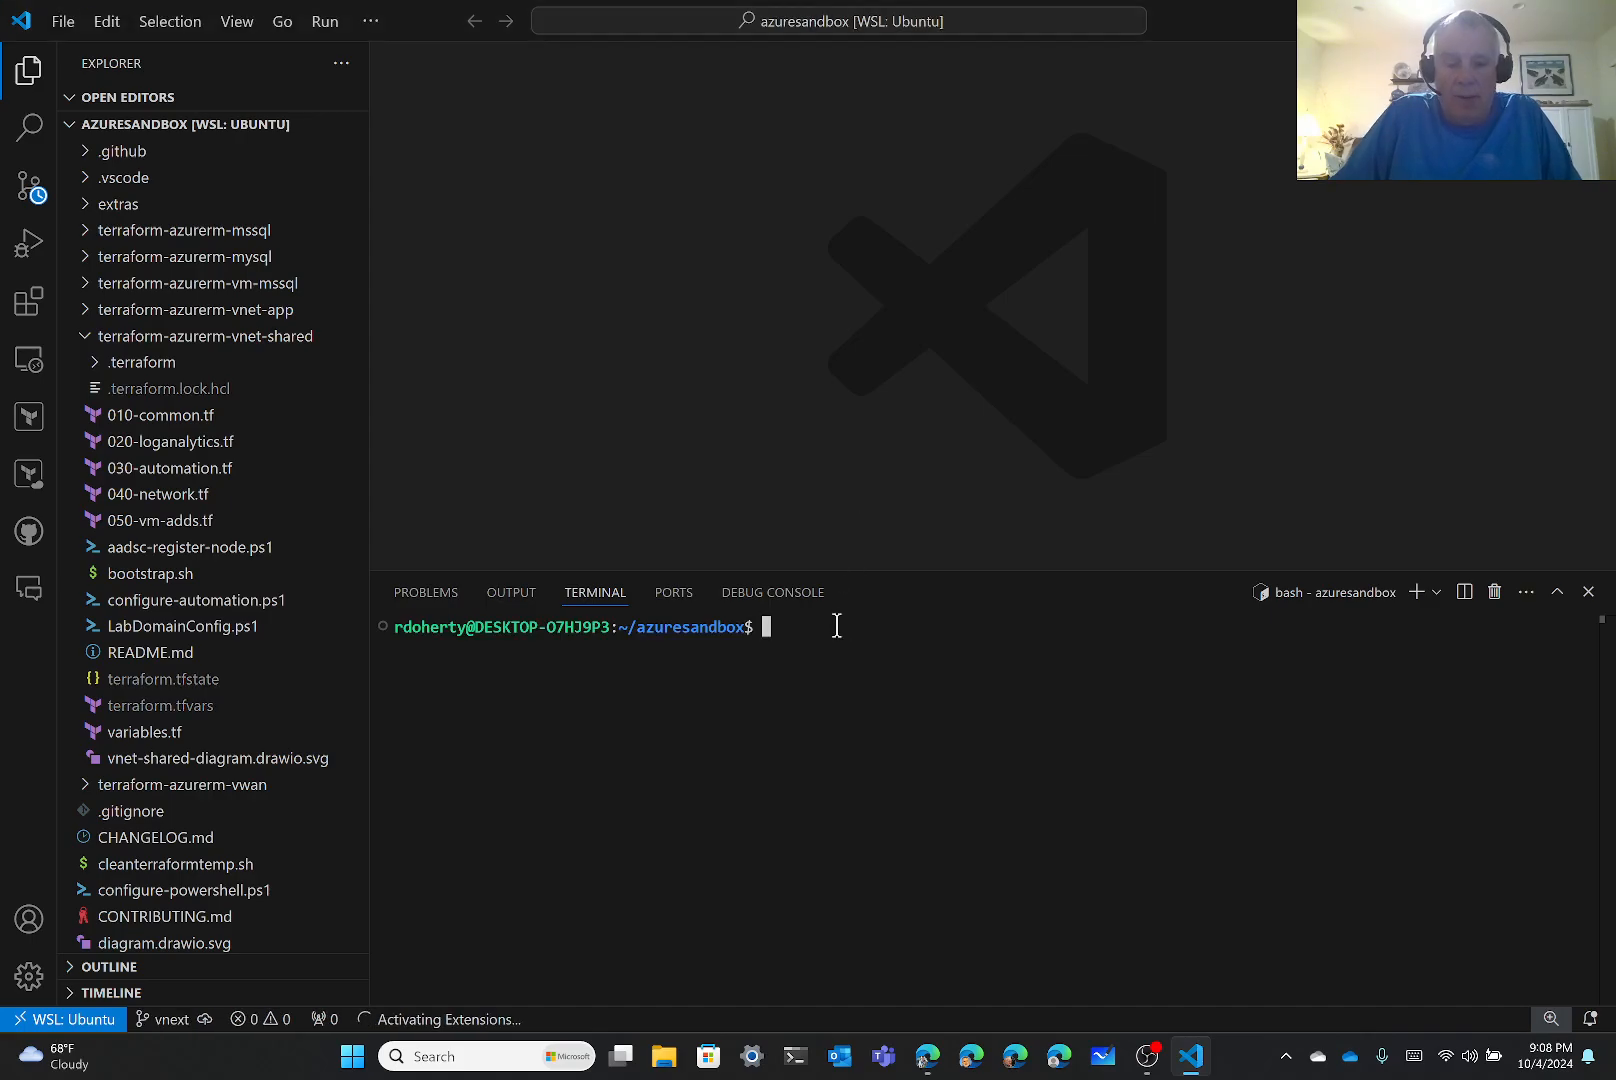
{"action": "type", "text": "cd"}
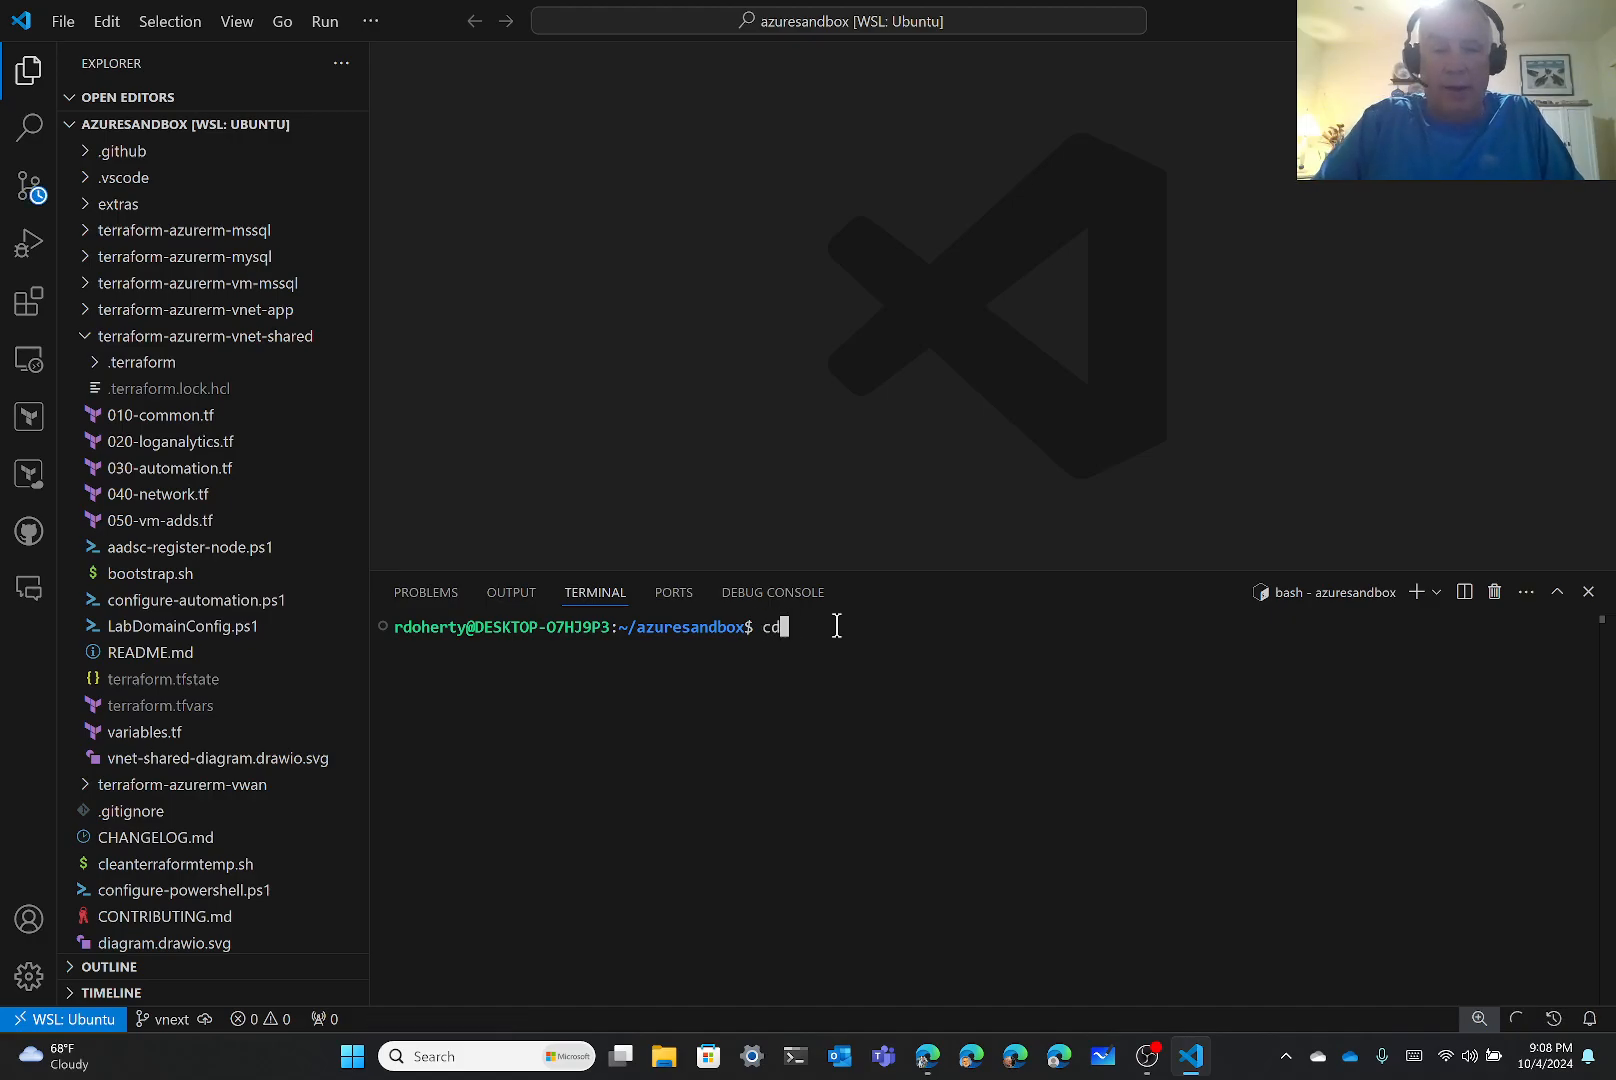
{"action": "type", "text": " extras"}
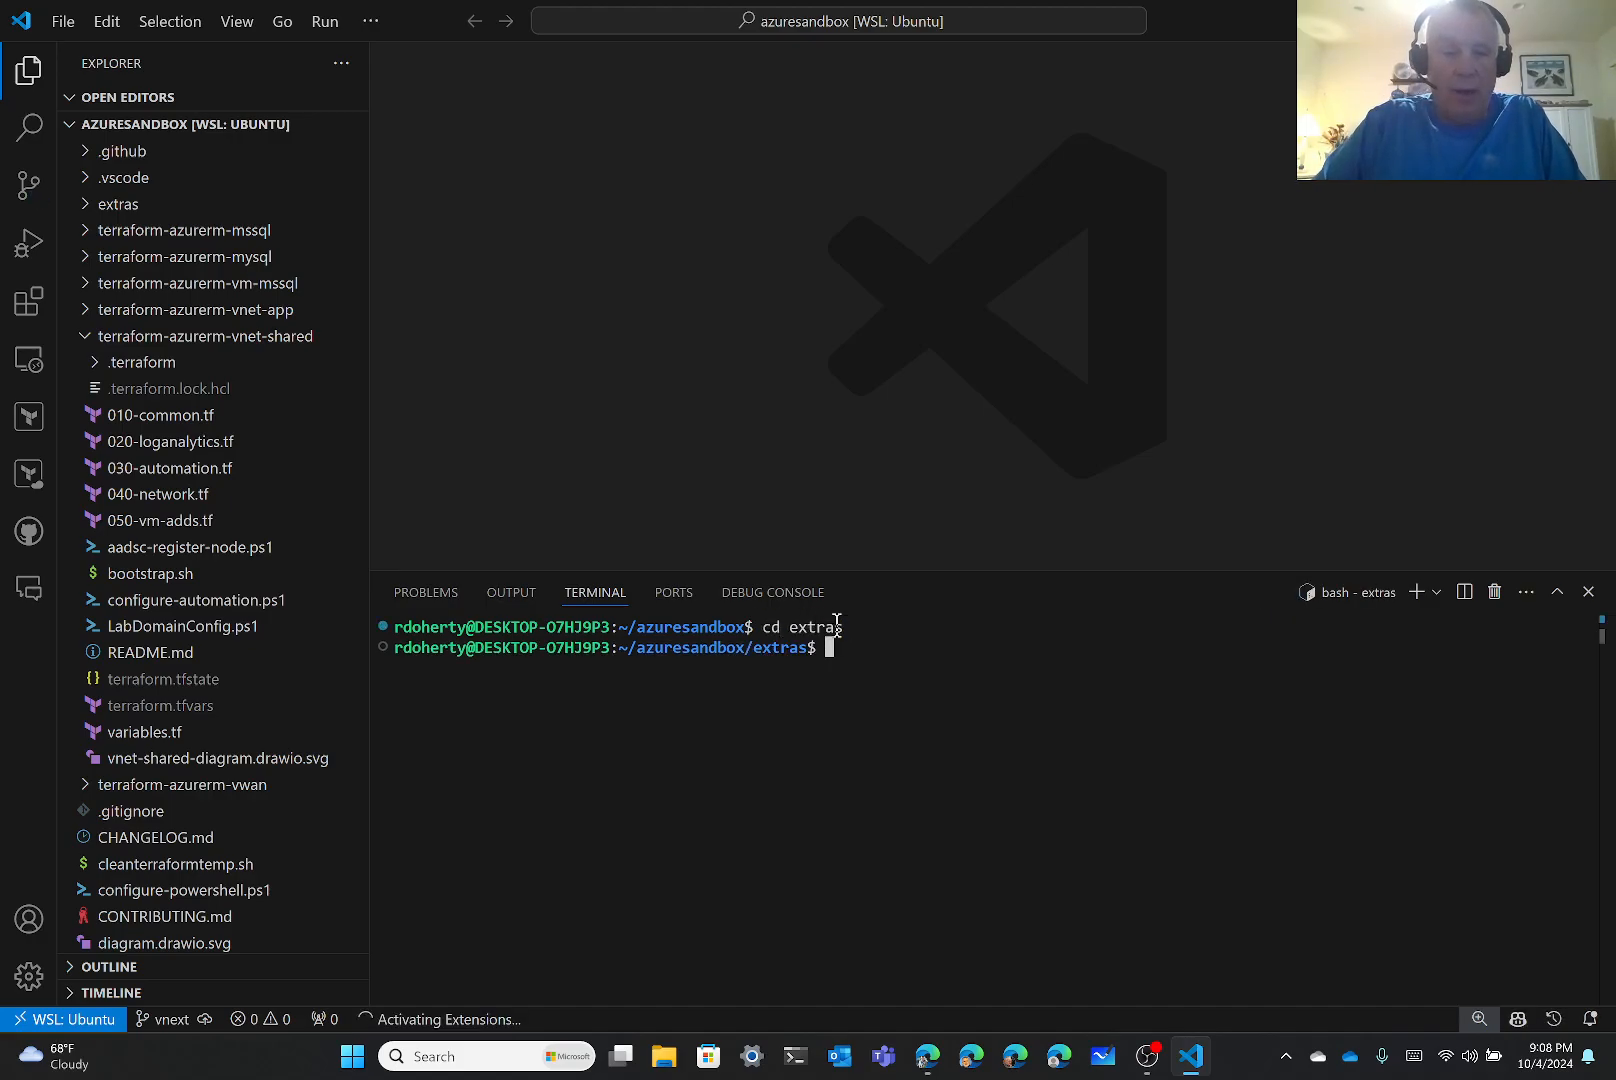
{"action": "key", "text": "Return"}
Change the terminal's working directory to terraform-azurerm-aistudio inside extras.
{"action": "type", "text": "cd terra"}
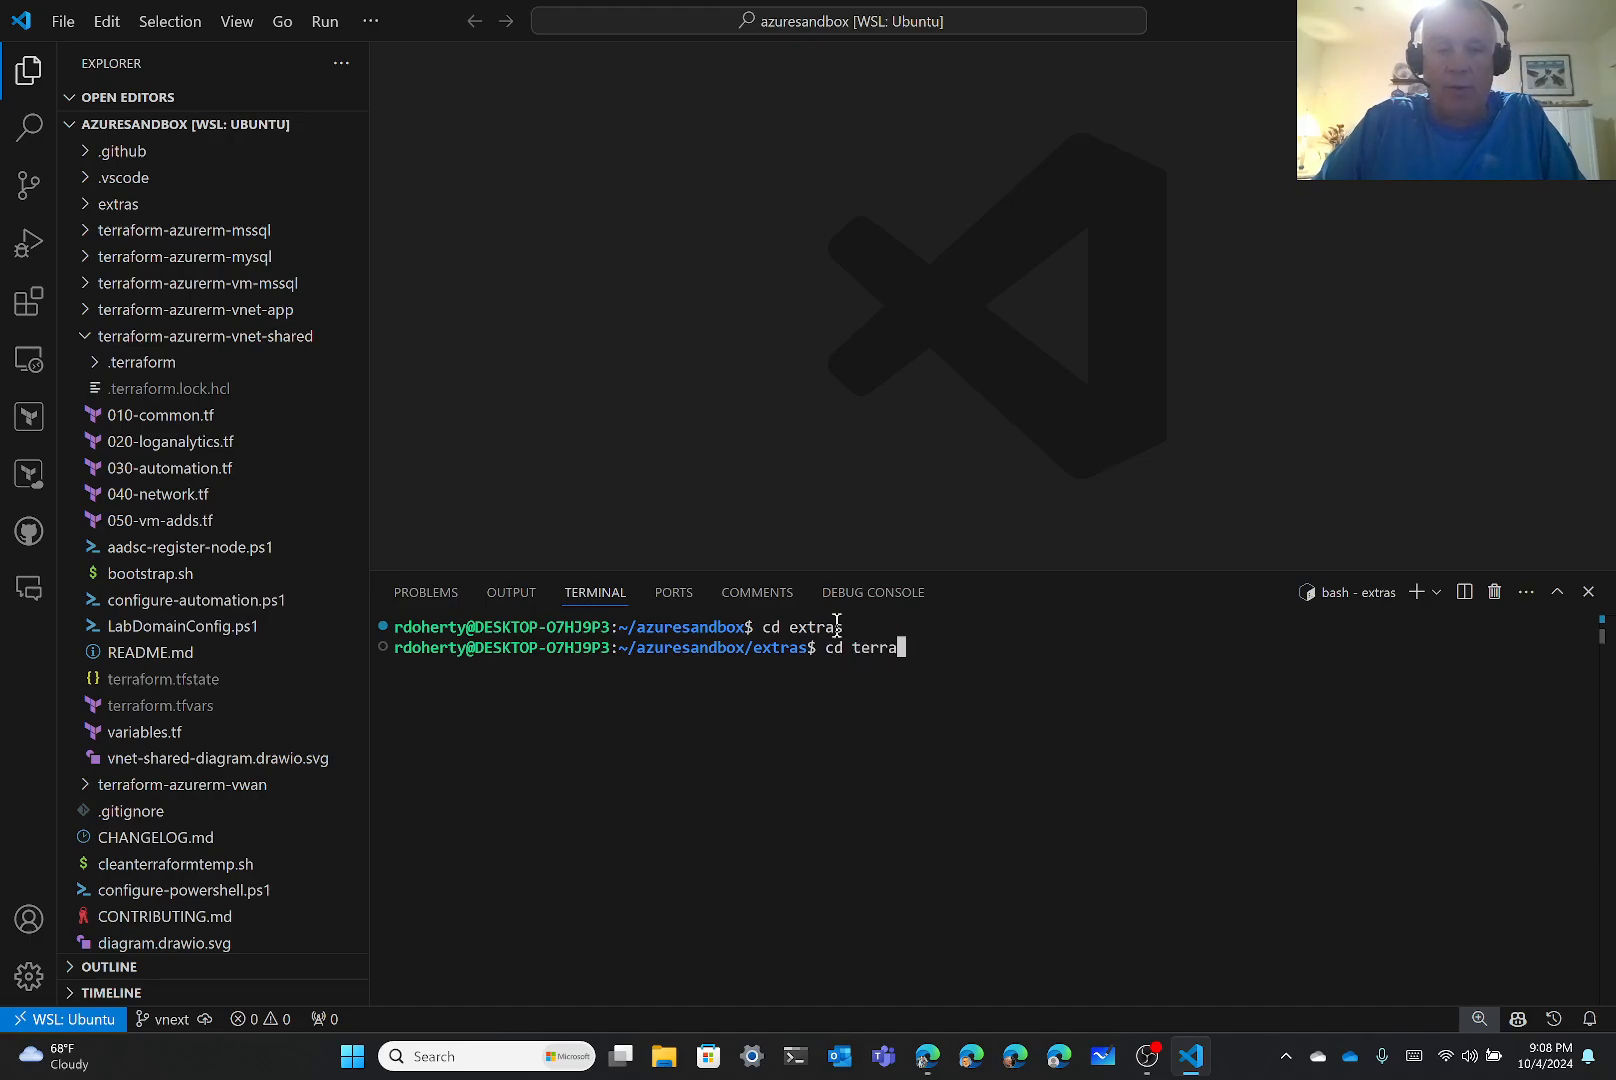
{"action": "type", "text": "form"}
{"action": "key", "text": "Tab"}
{"action": "type", "text": "a"}
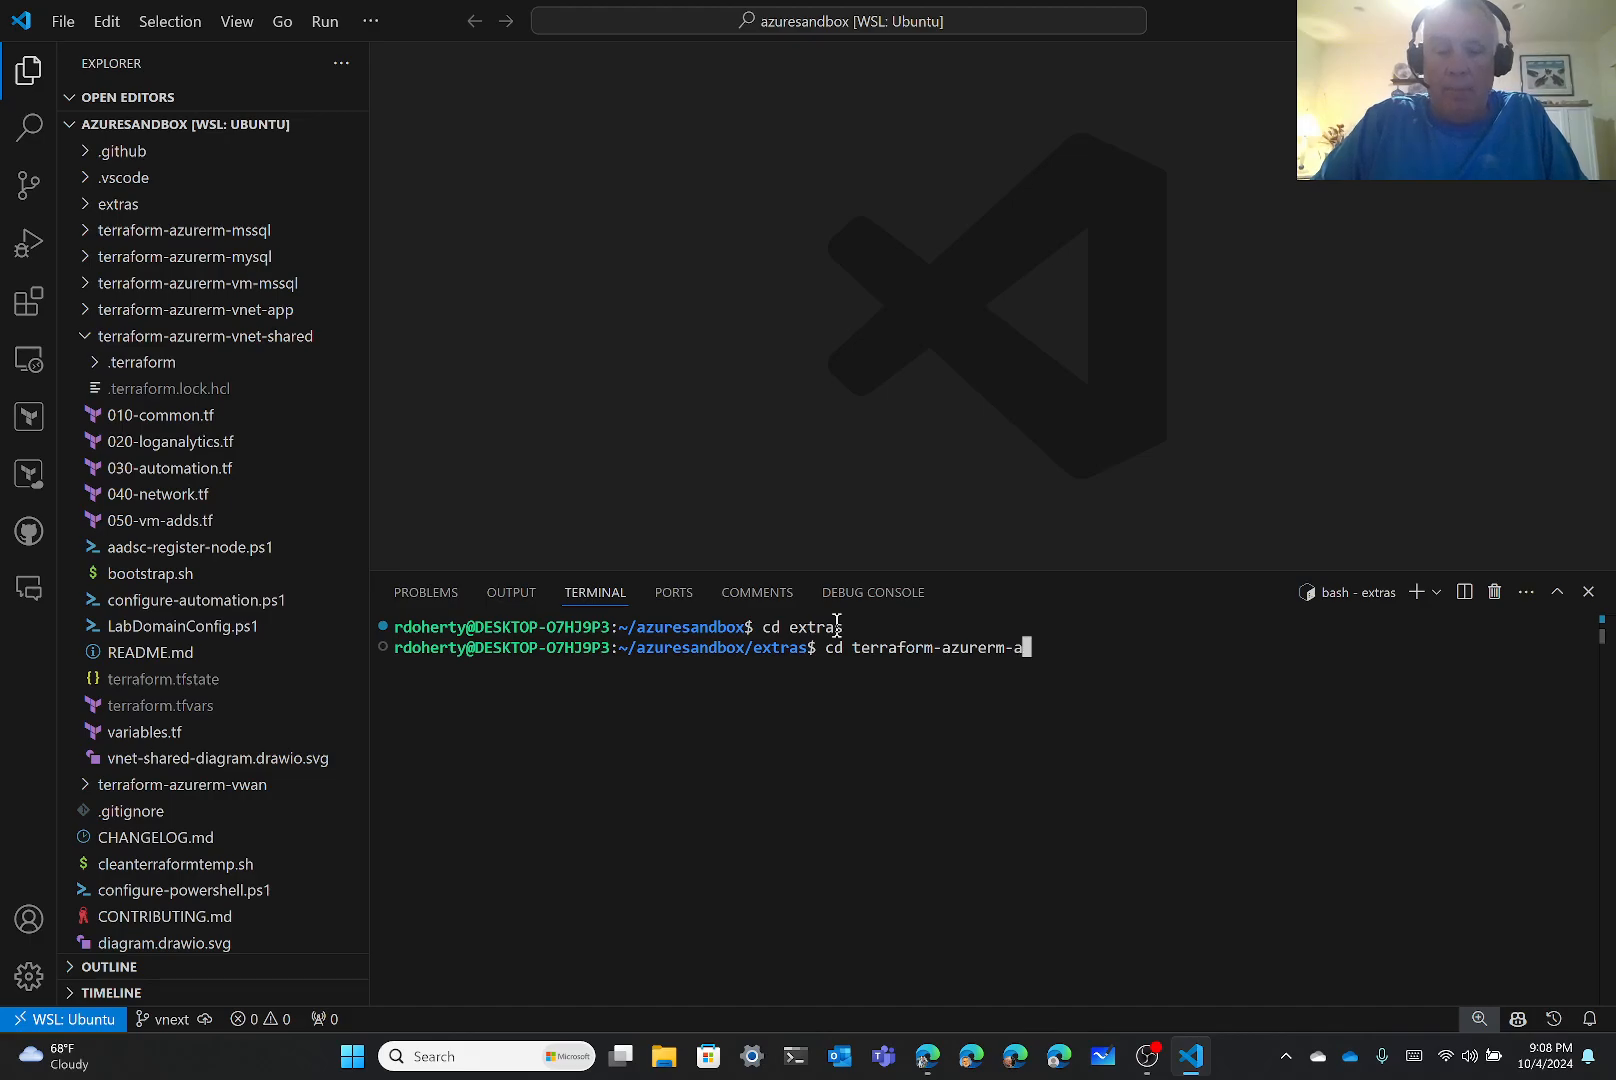
{"action": "type", "text": "i"}
{"action": "key", "text": "Tab"}
{"action": "key", "text": "Return"}
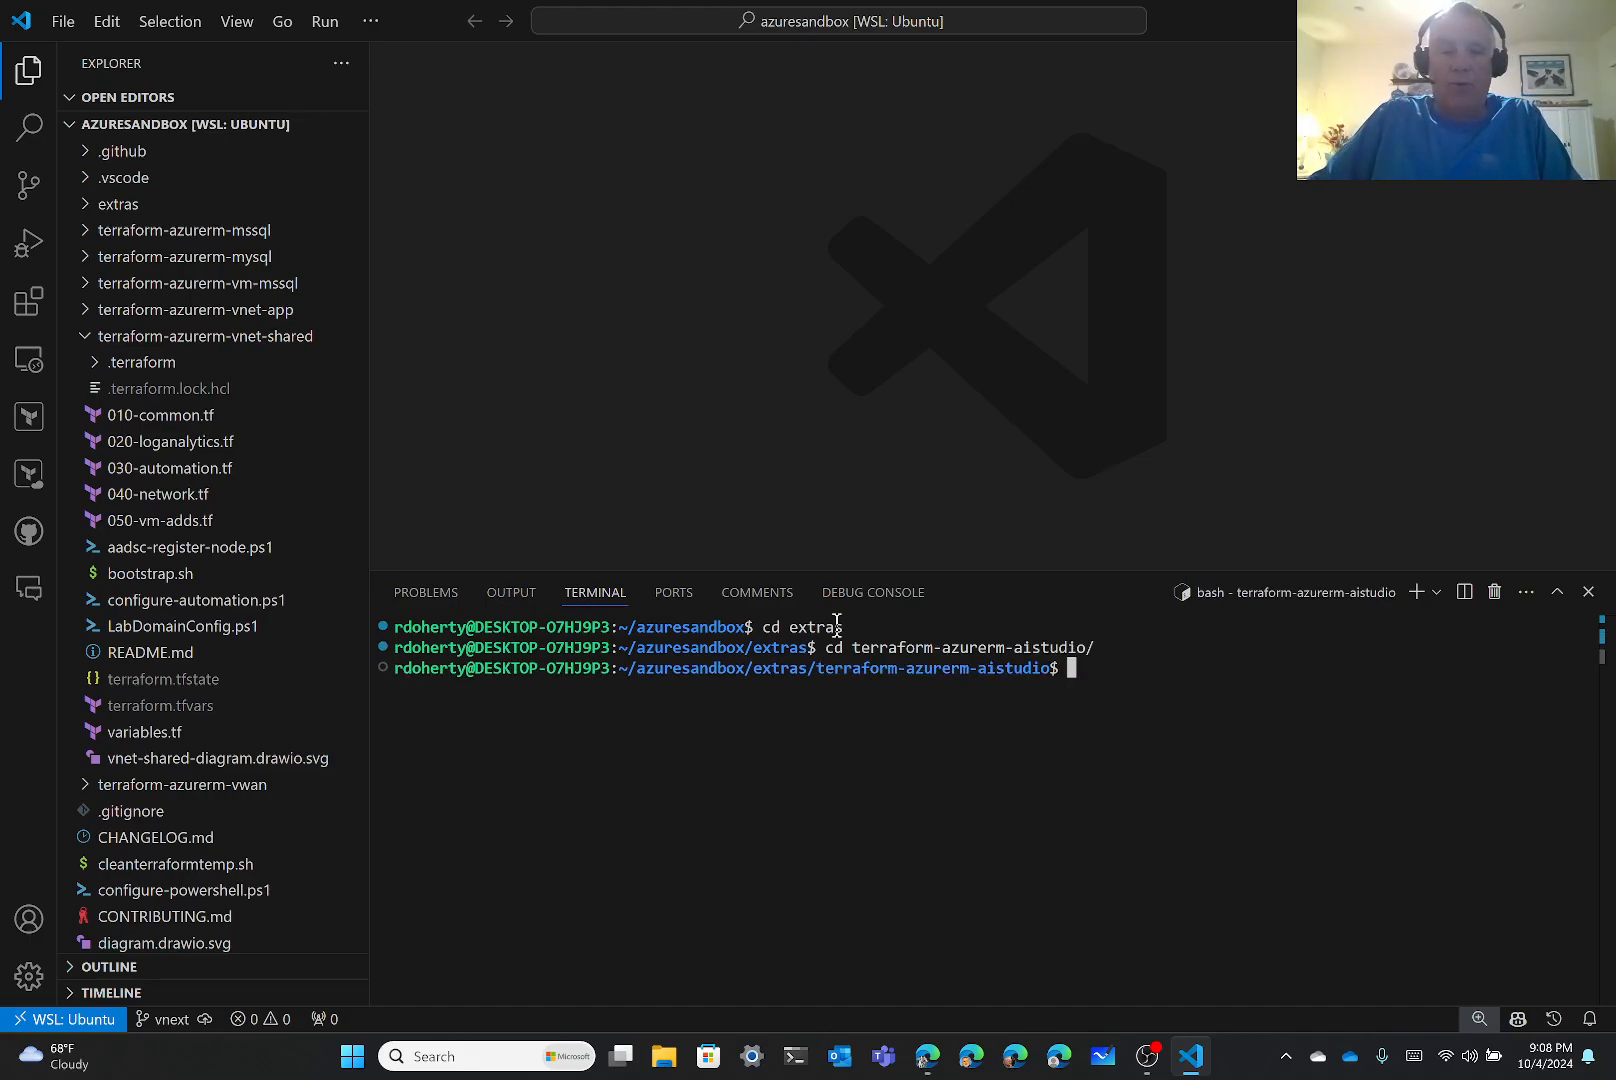
Collapse the terraform-azurerm-vnet-shared folder and expand extras/terraform-azurerm-aistudio to show its files in the project tree.
{"action": "left_click", "coordinate": [86, 336]}
{"action": "left_click", "coordinate": [90, 207]}
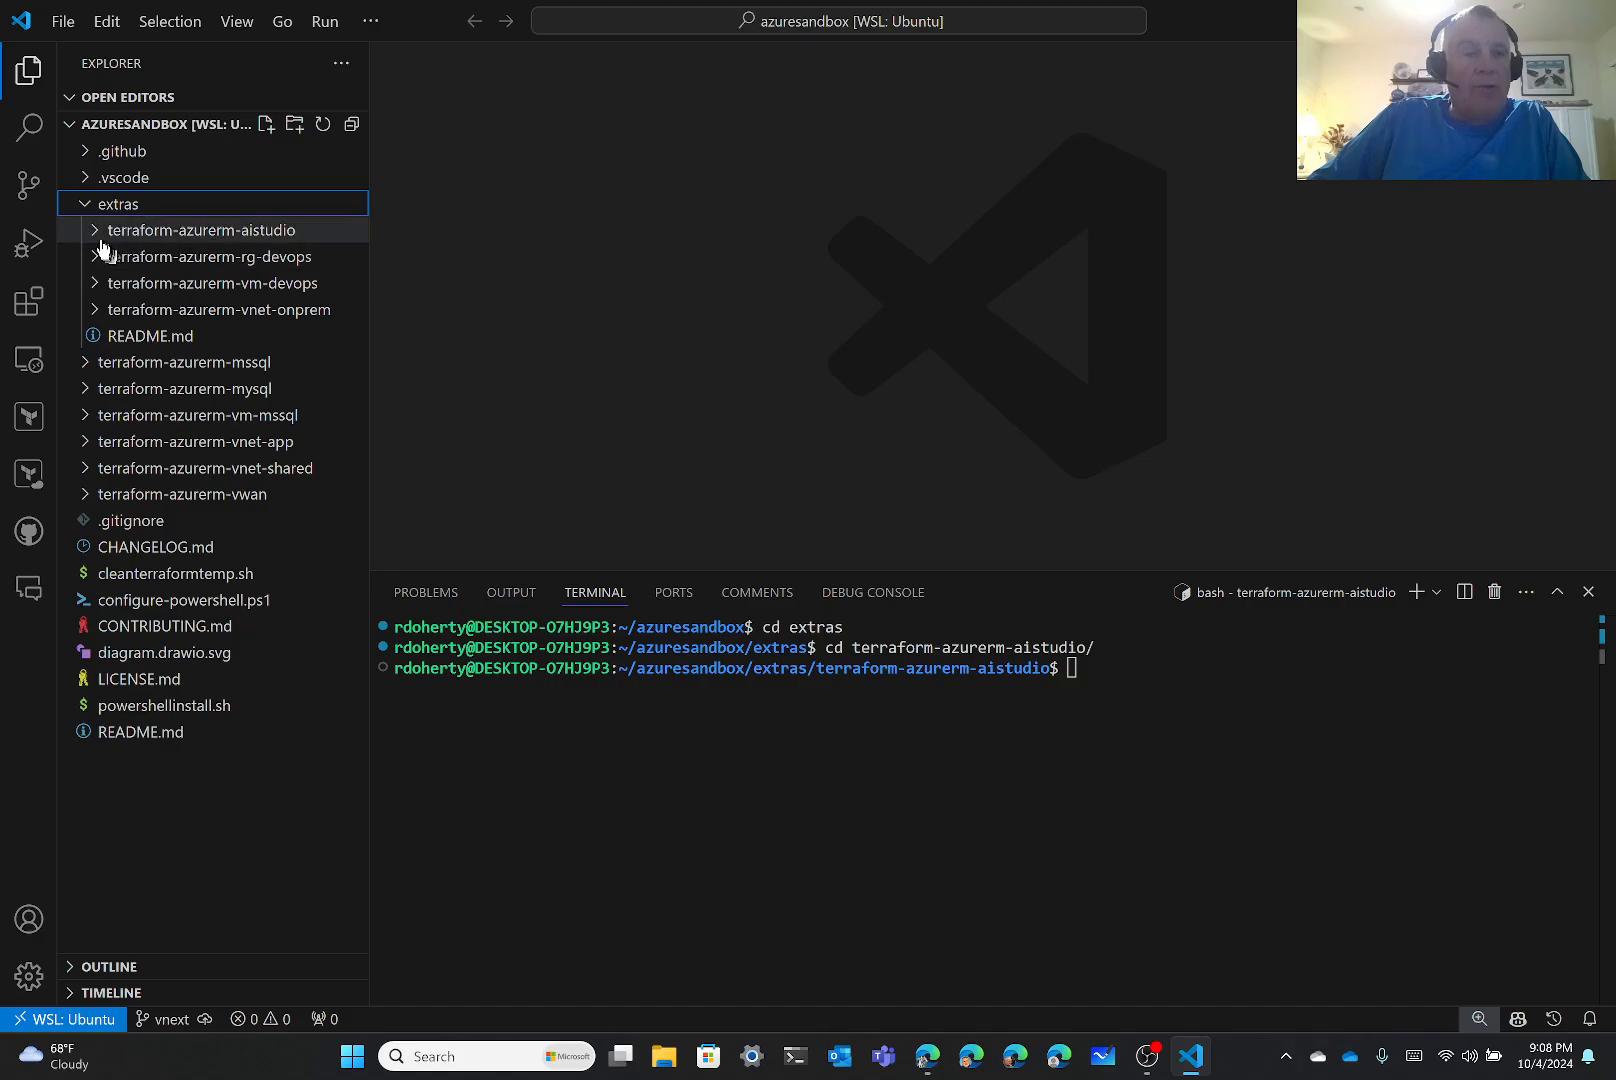
{"action": "left_click", "coordinate": [97, 232]}
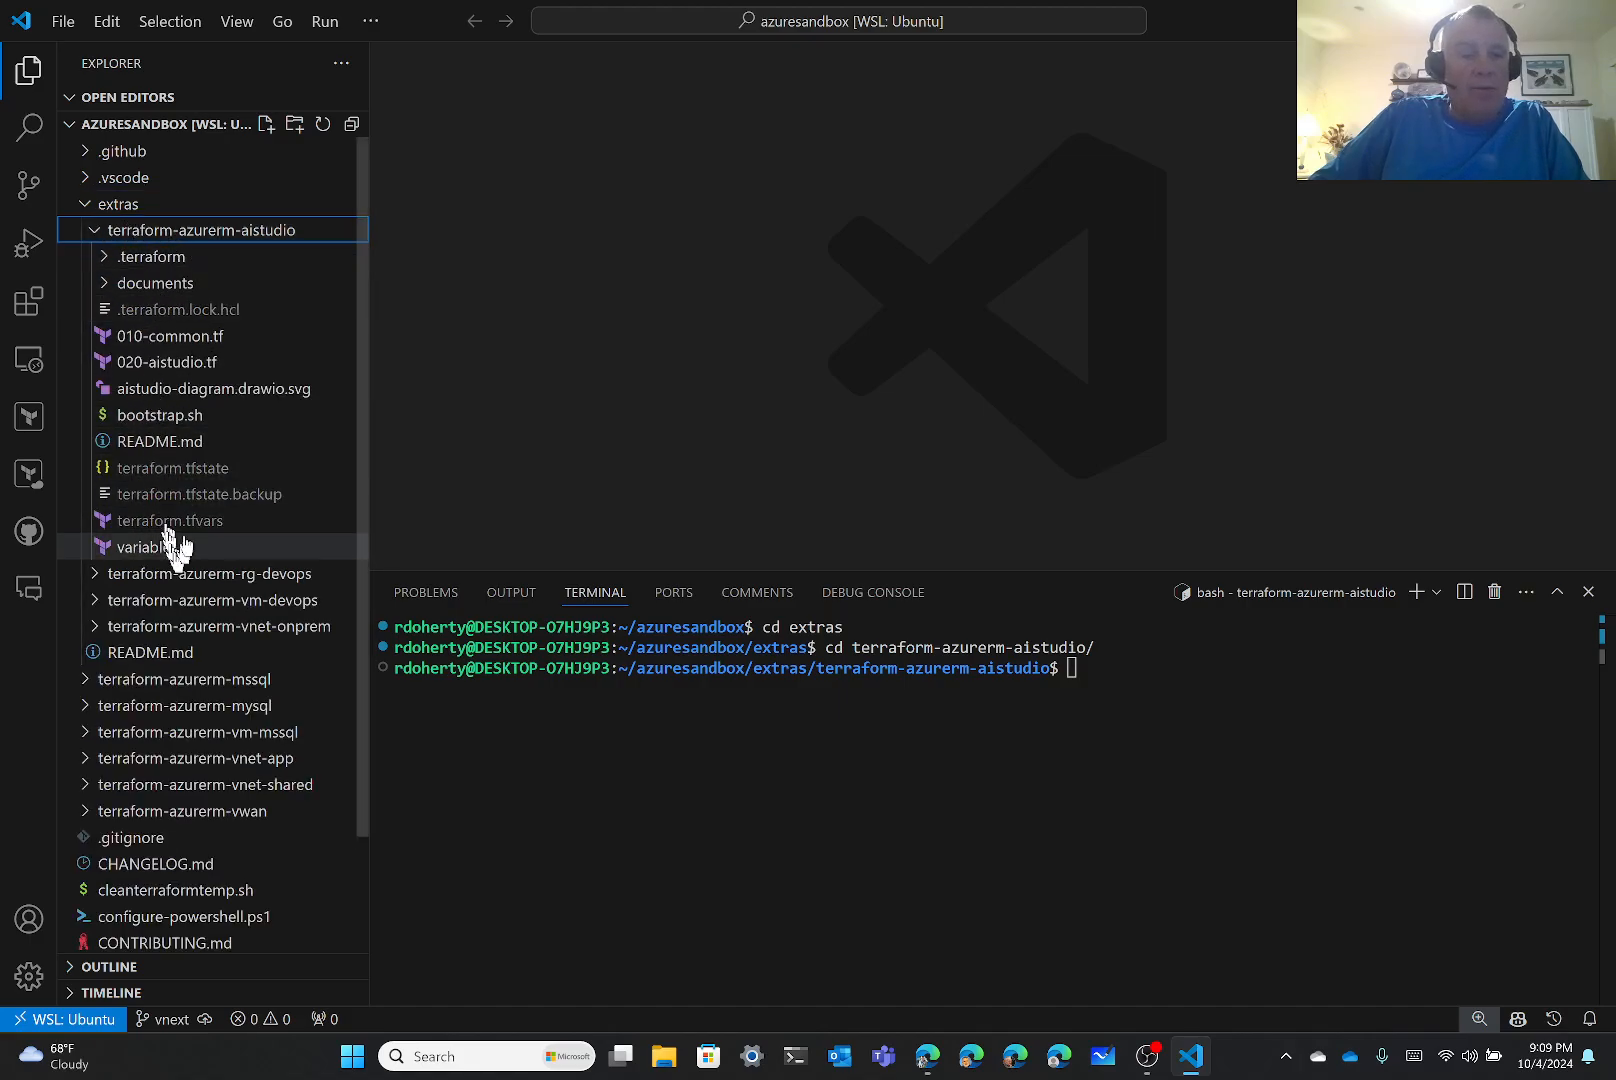
Export the environment variable TF_VAR_arm_client_secret in the terminal, pasting the service principal secret as its value.
{"action": "left_click", "coordinate": [1147, 688]}
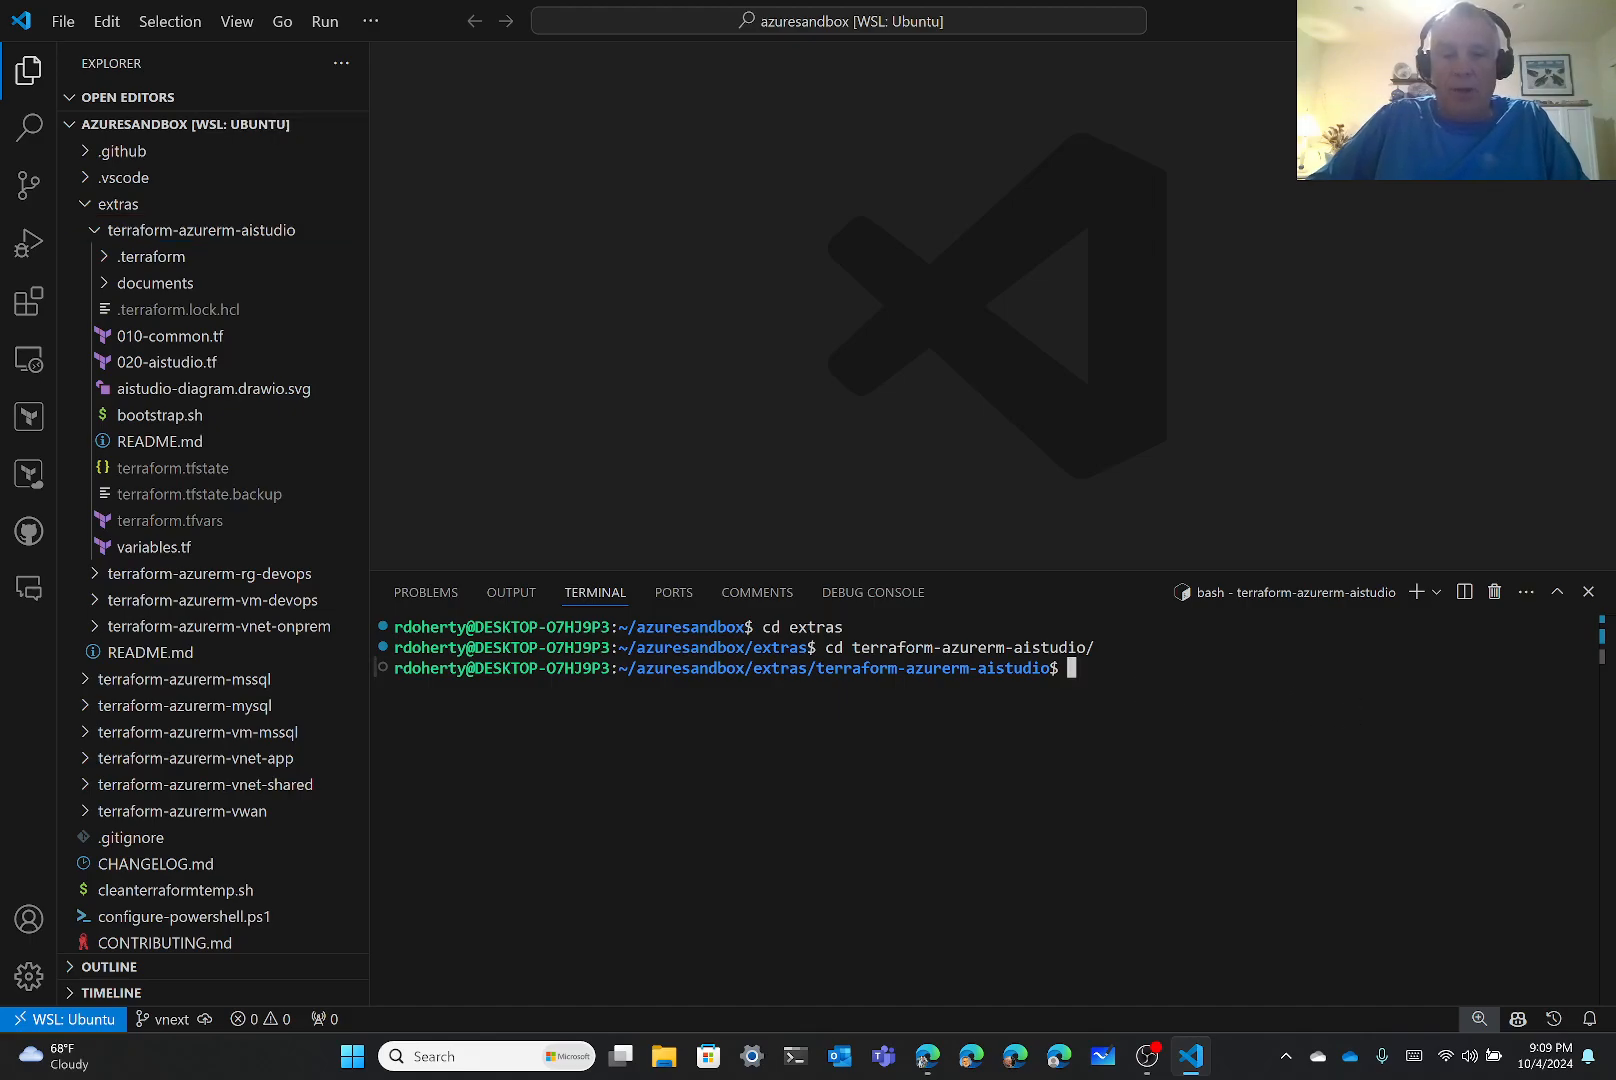
{"action": "type", "text": "e"}
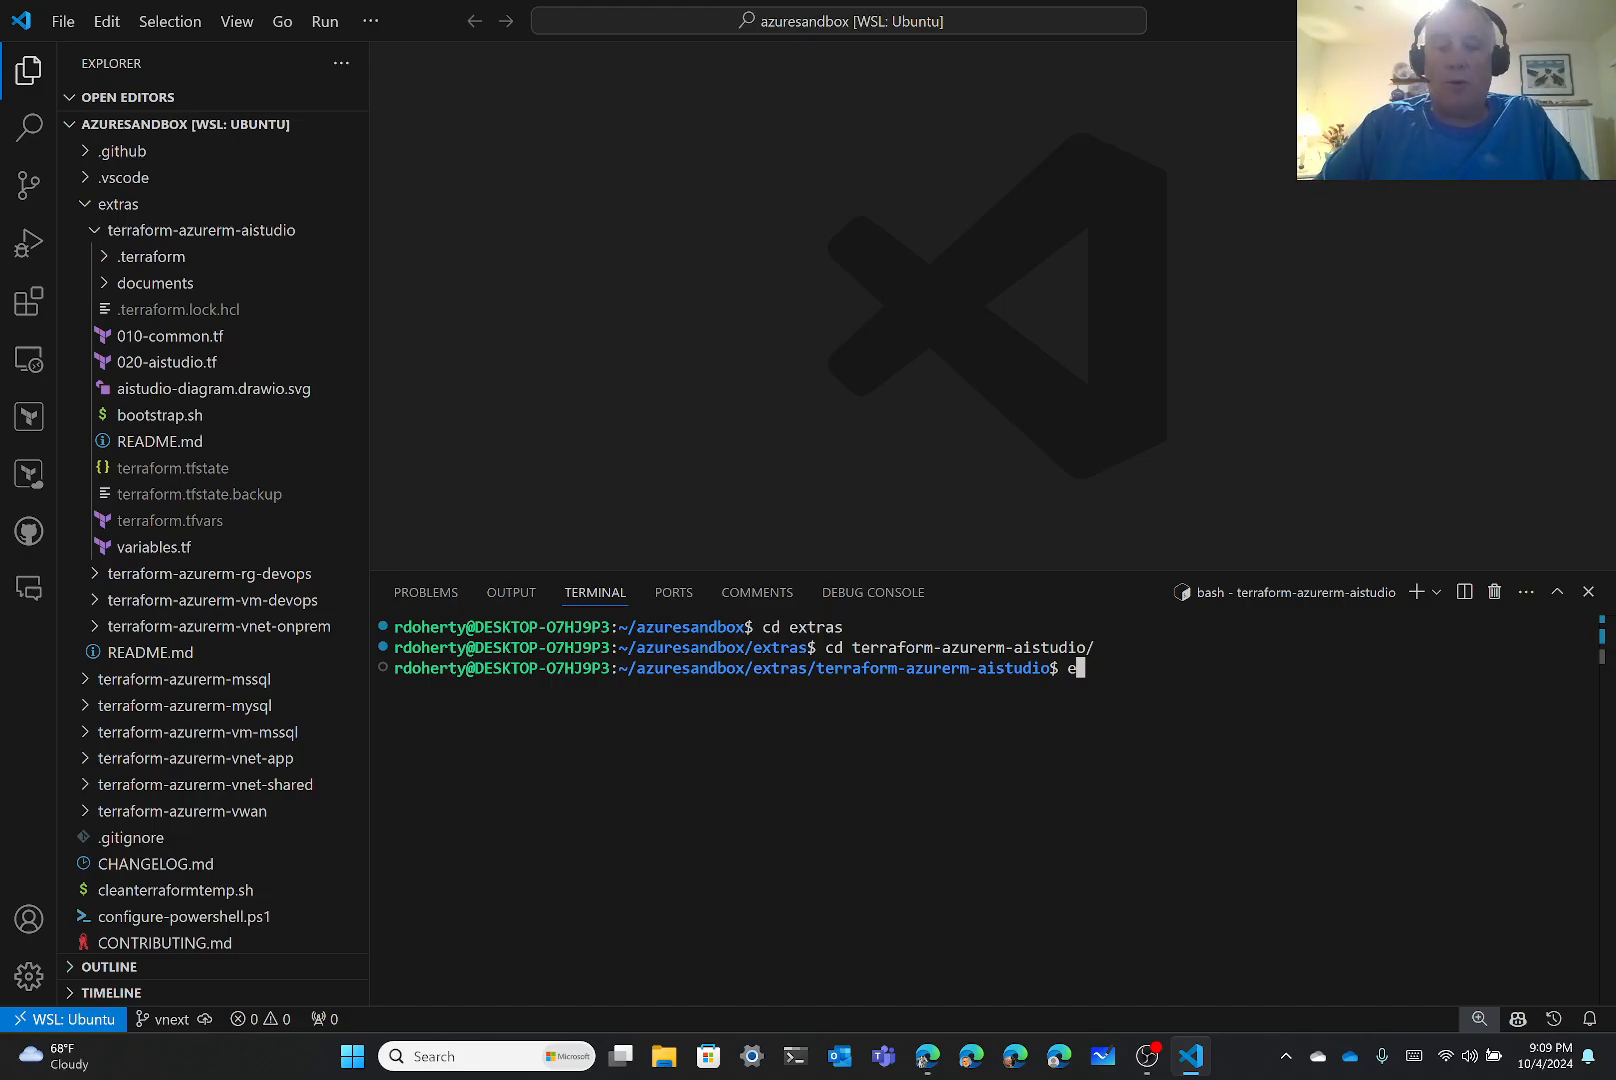
{"action": "type", "text": "xpor"}
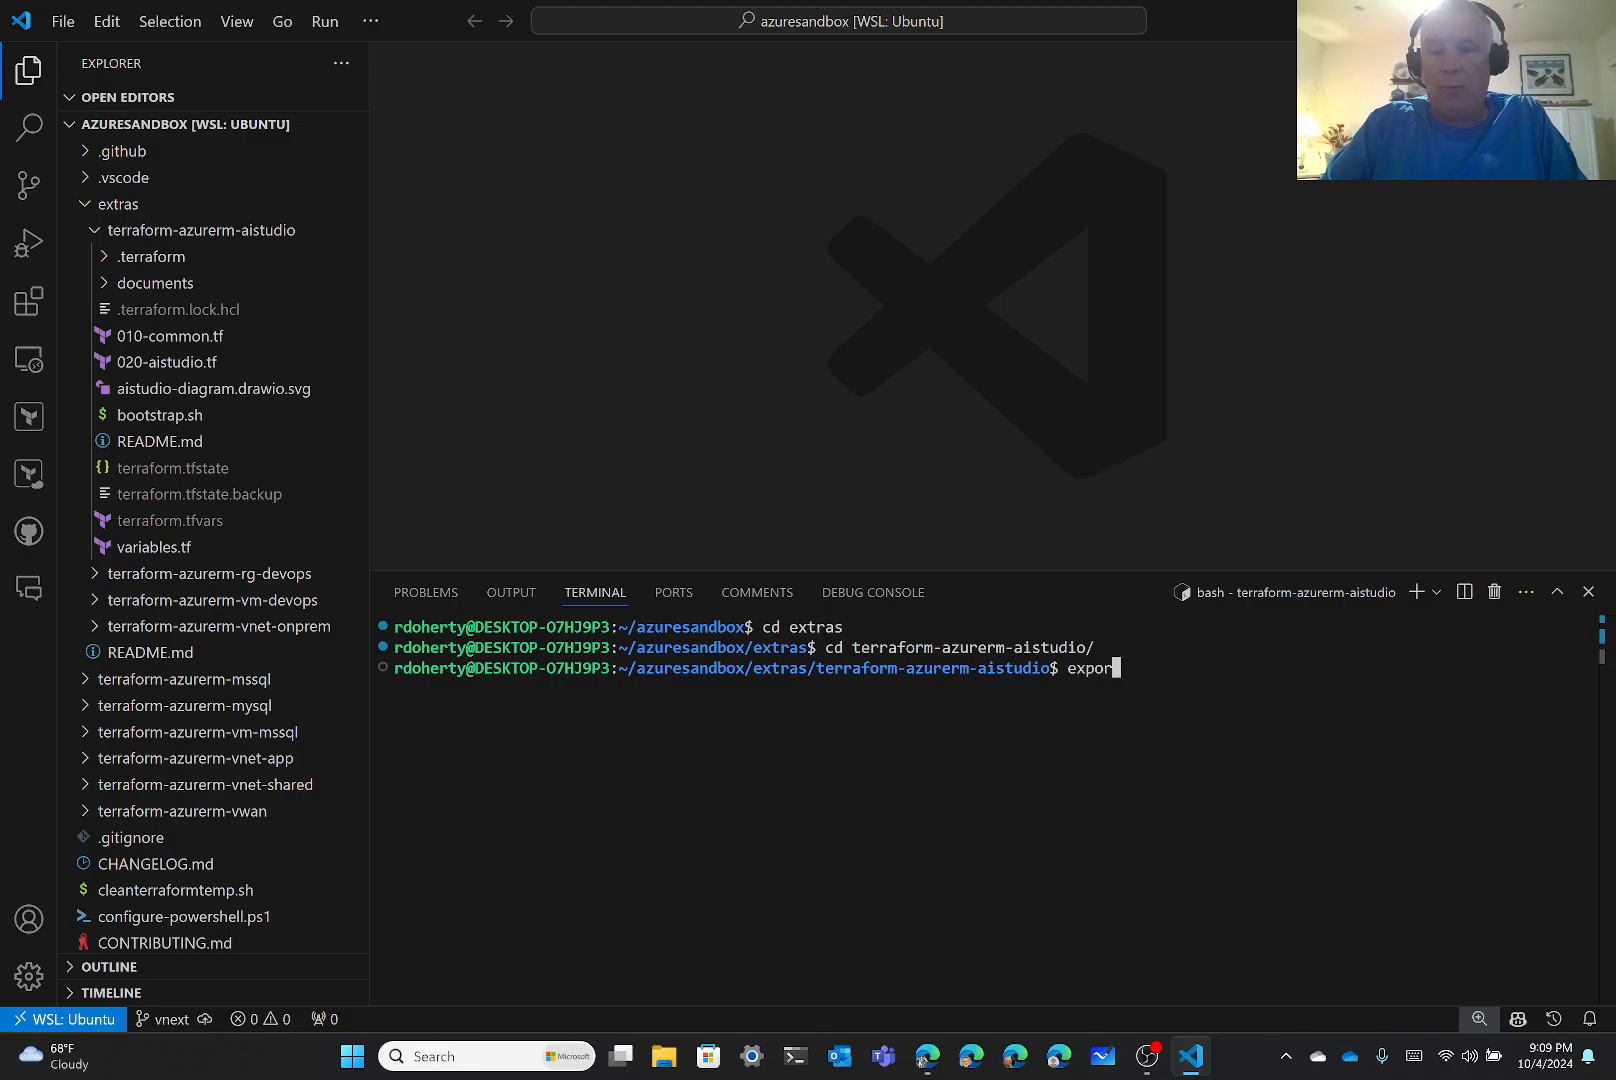
{"action": "type", "text": "t TF_"}
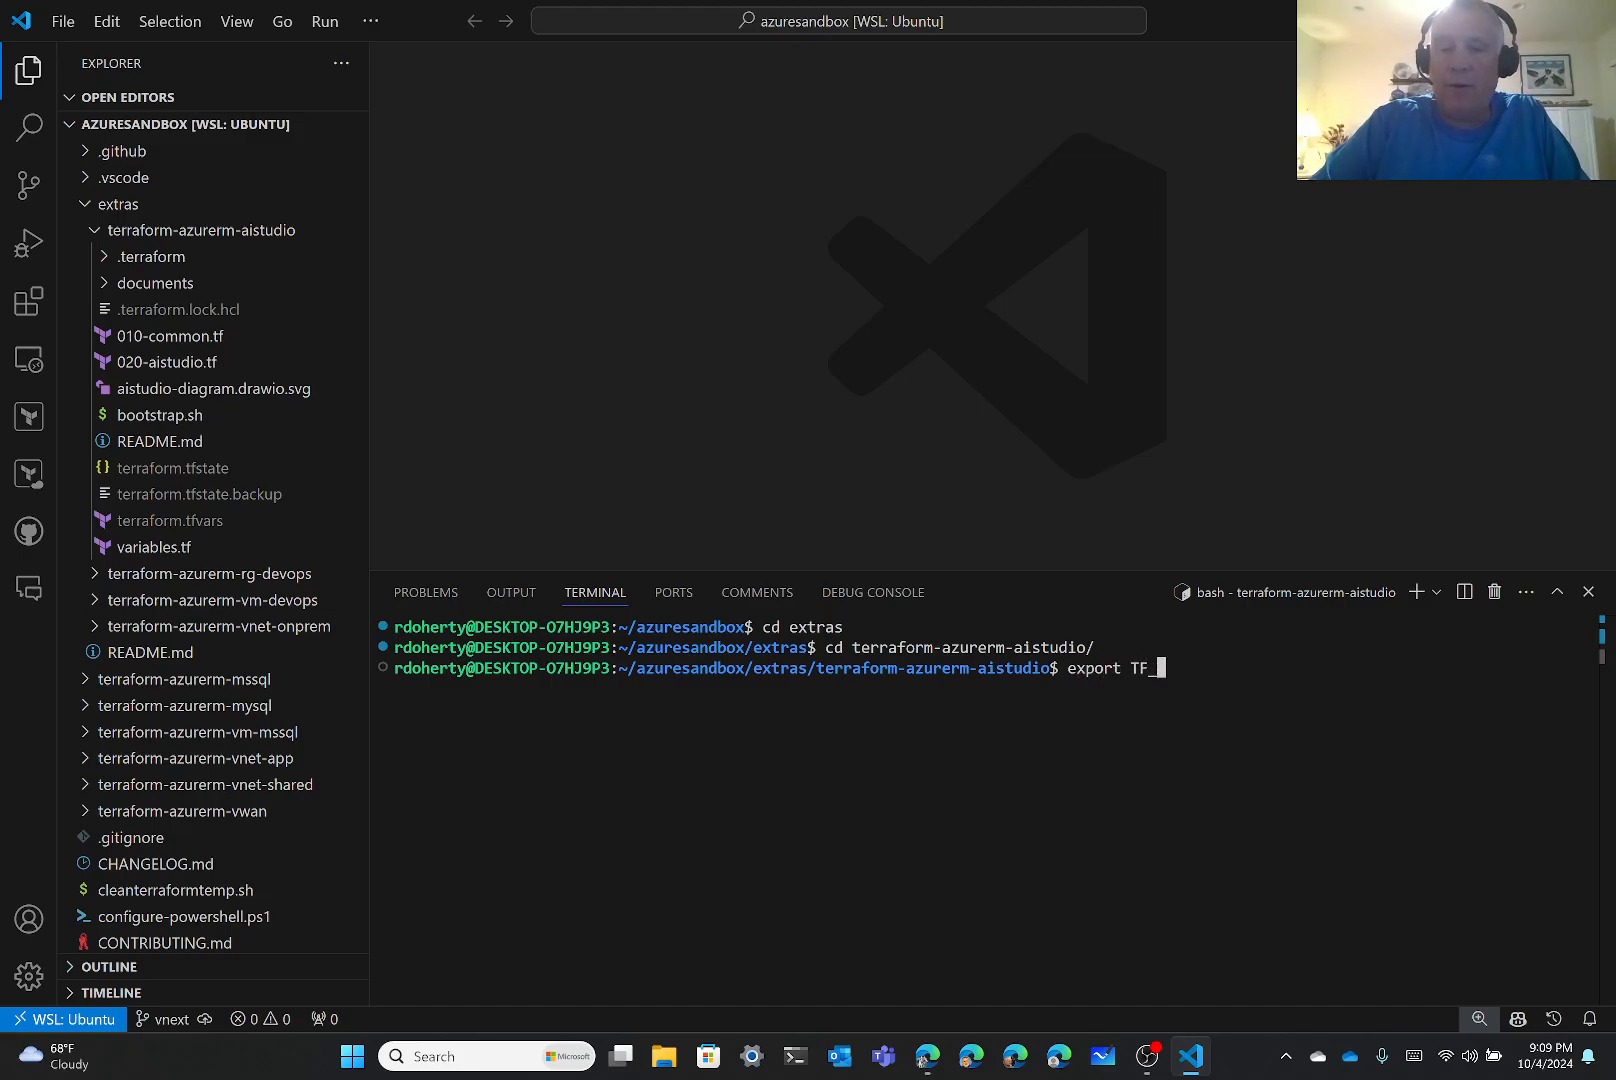
{"action": "type", "text": "VAR_arm_cl"}
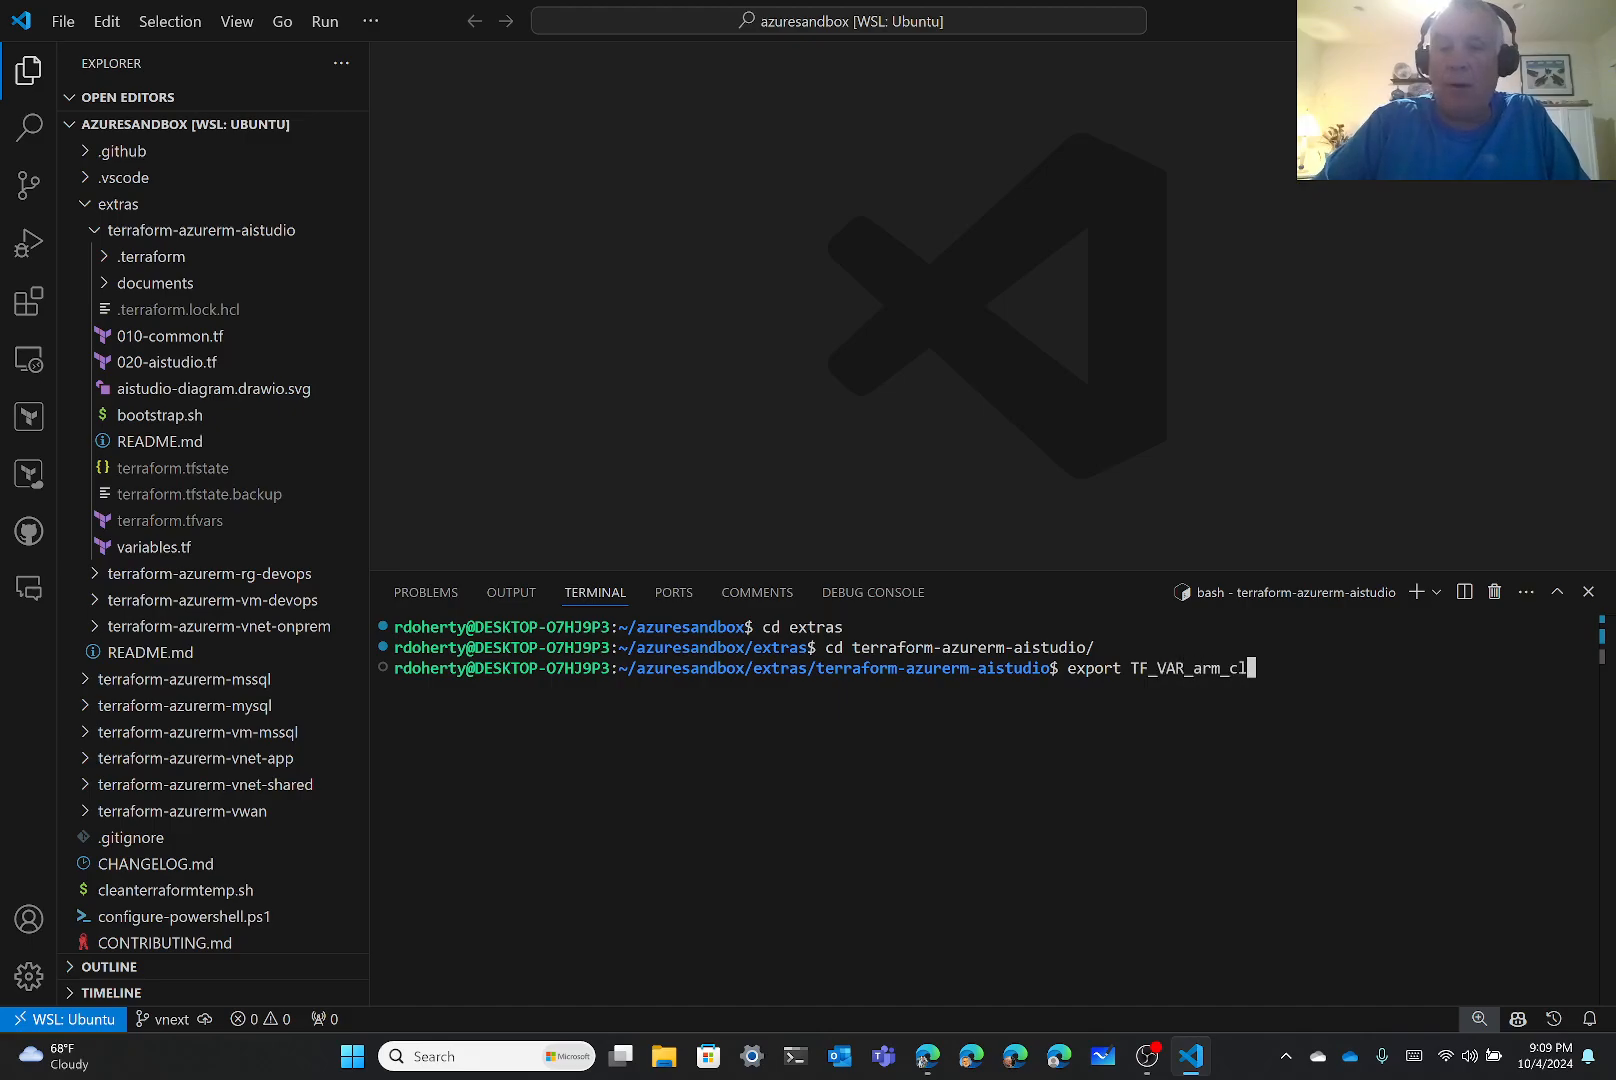
{"action": "type", "text": "ient_secret="}
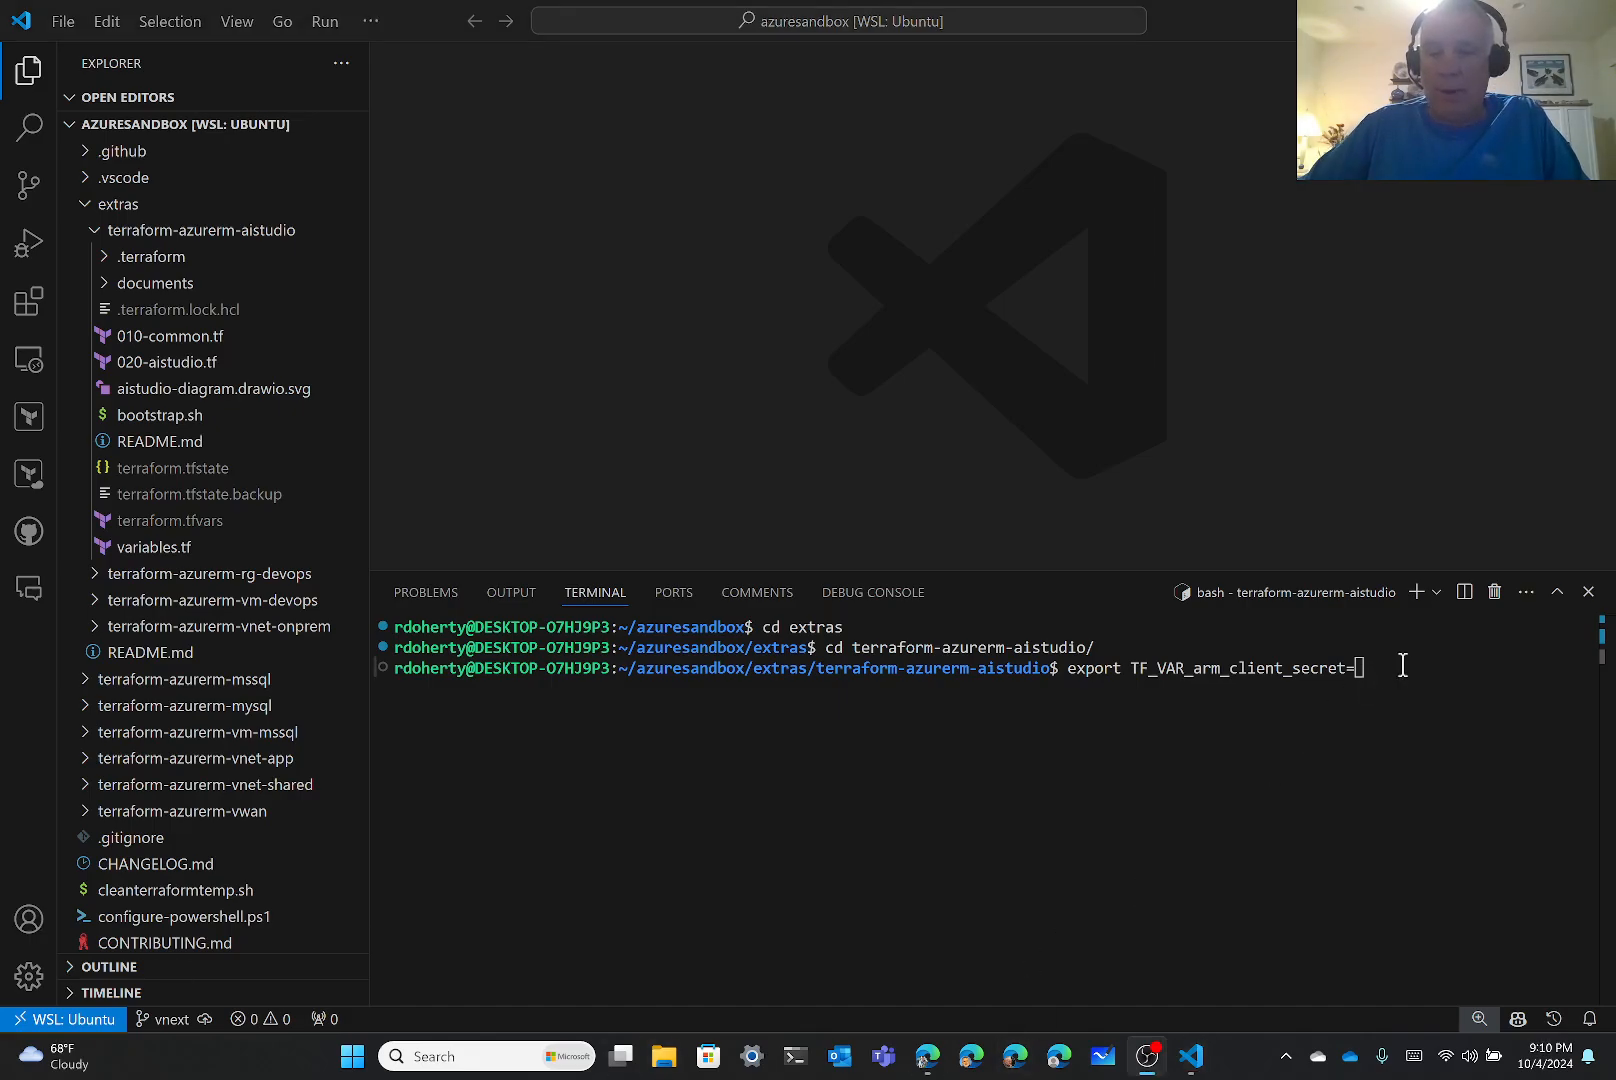
{"action": "left_click", "coordinate": [1402, 665]}
{"action": "key", "text": "ctrl+v"}
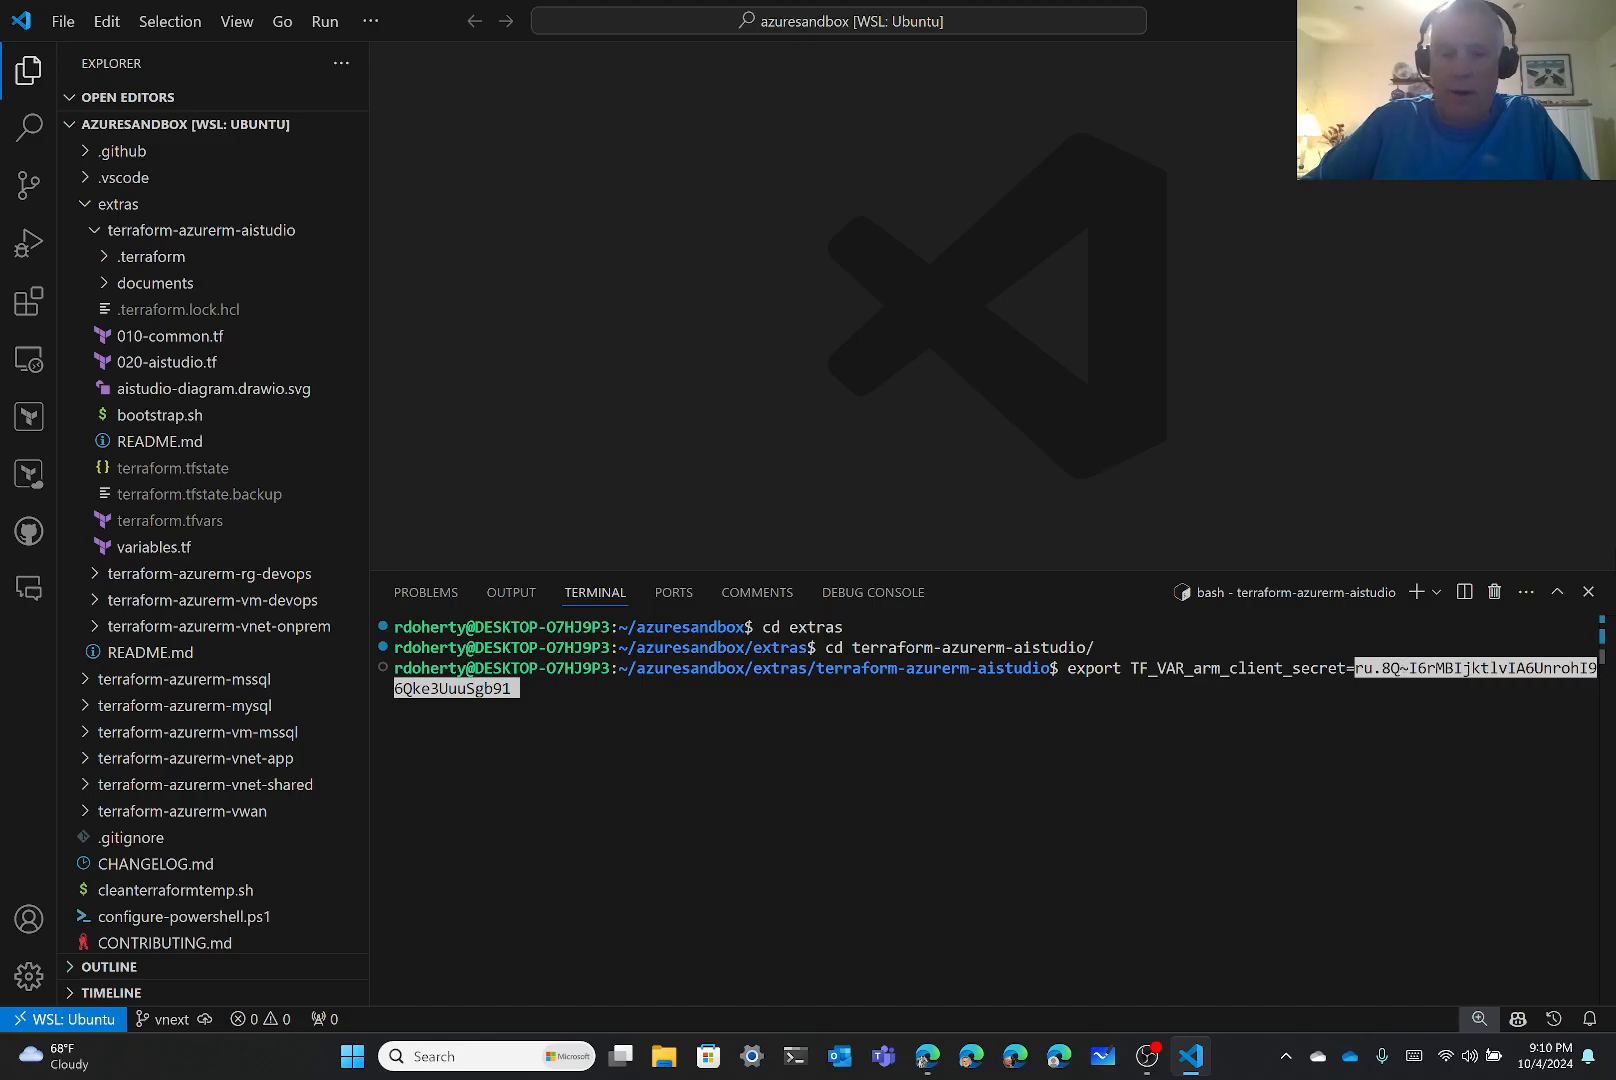
{"action": "key", "text": "Return"}
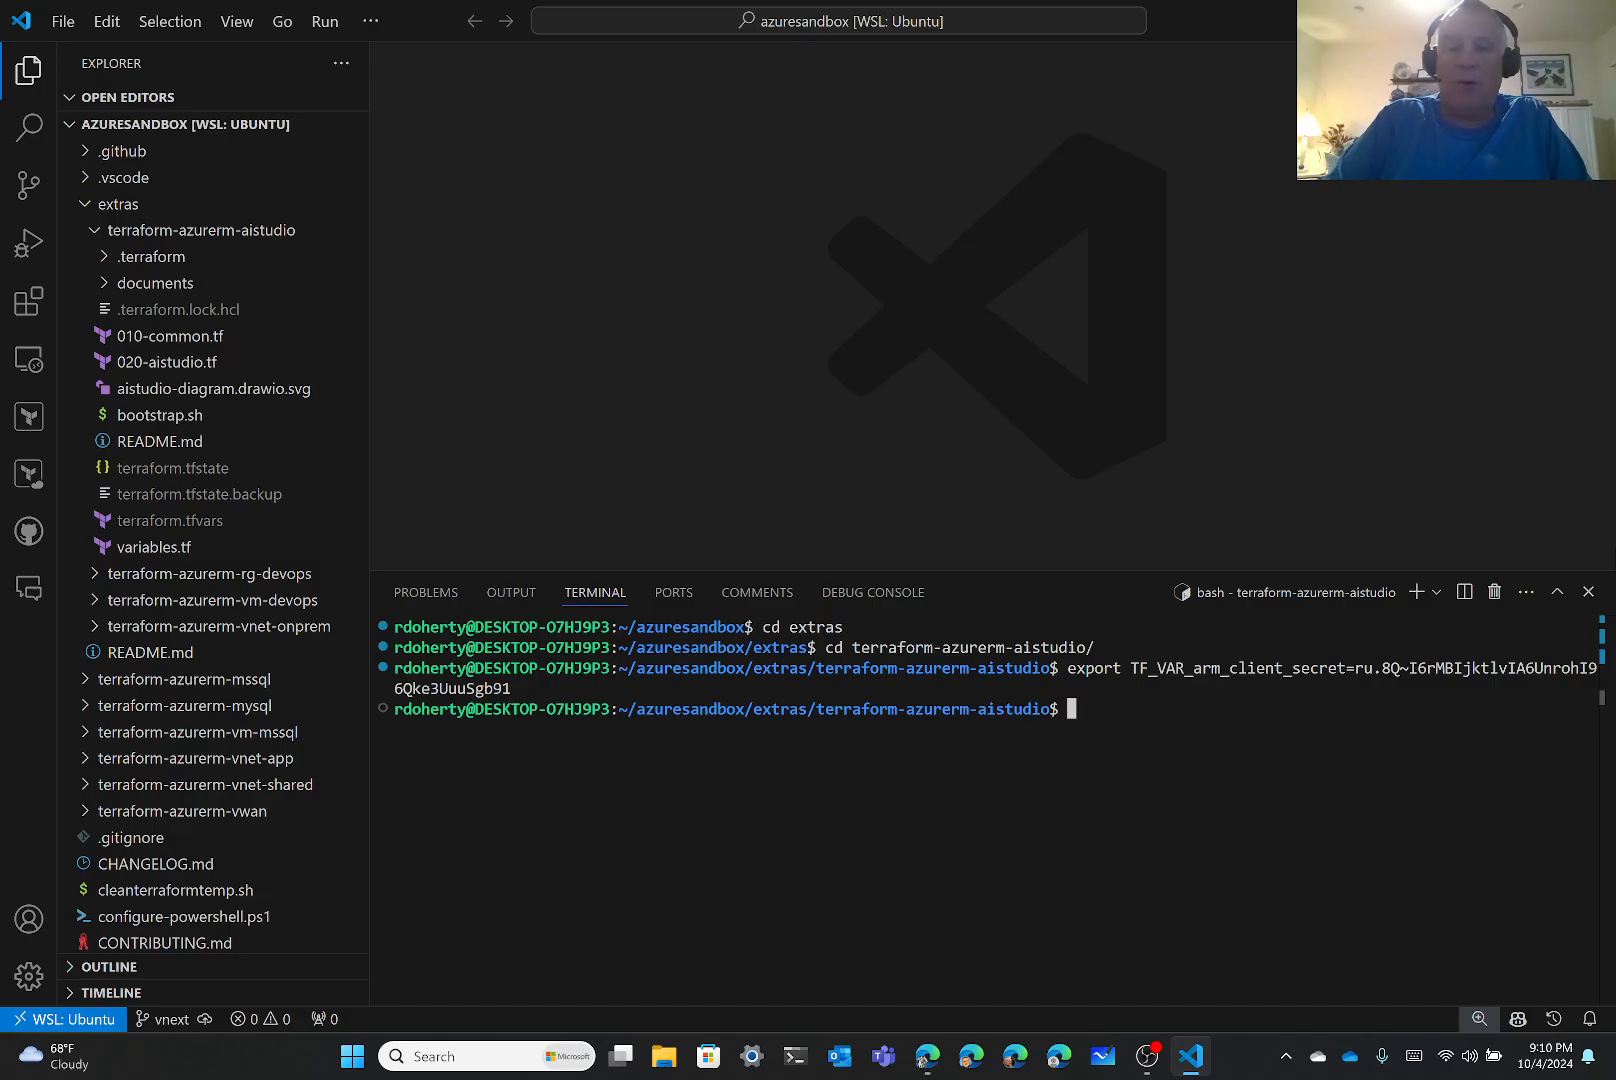
Run ./bootstrap.sh in the AI Studio folder and open the generated terraform.tfvars file.
{"action": "type", "text": "./bootstrap.sh"}
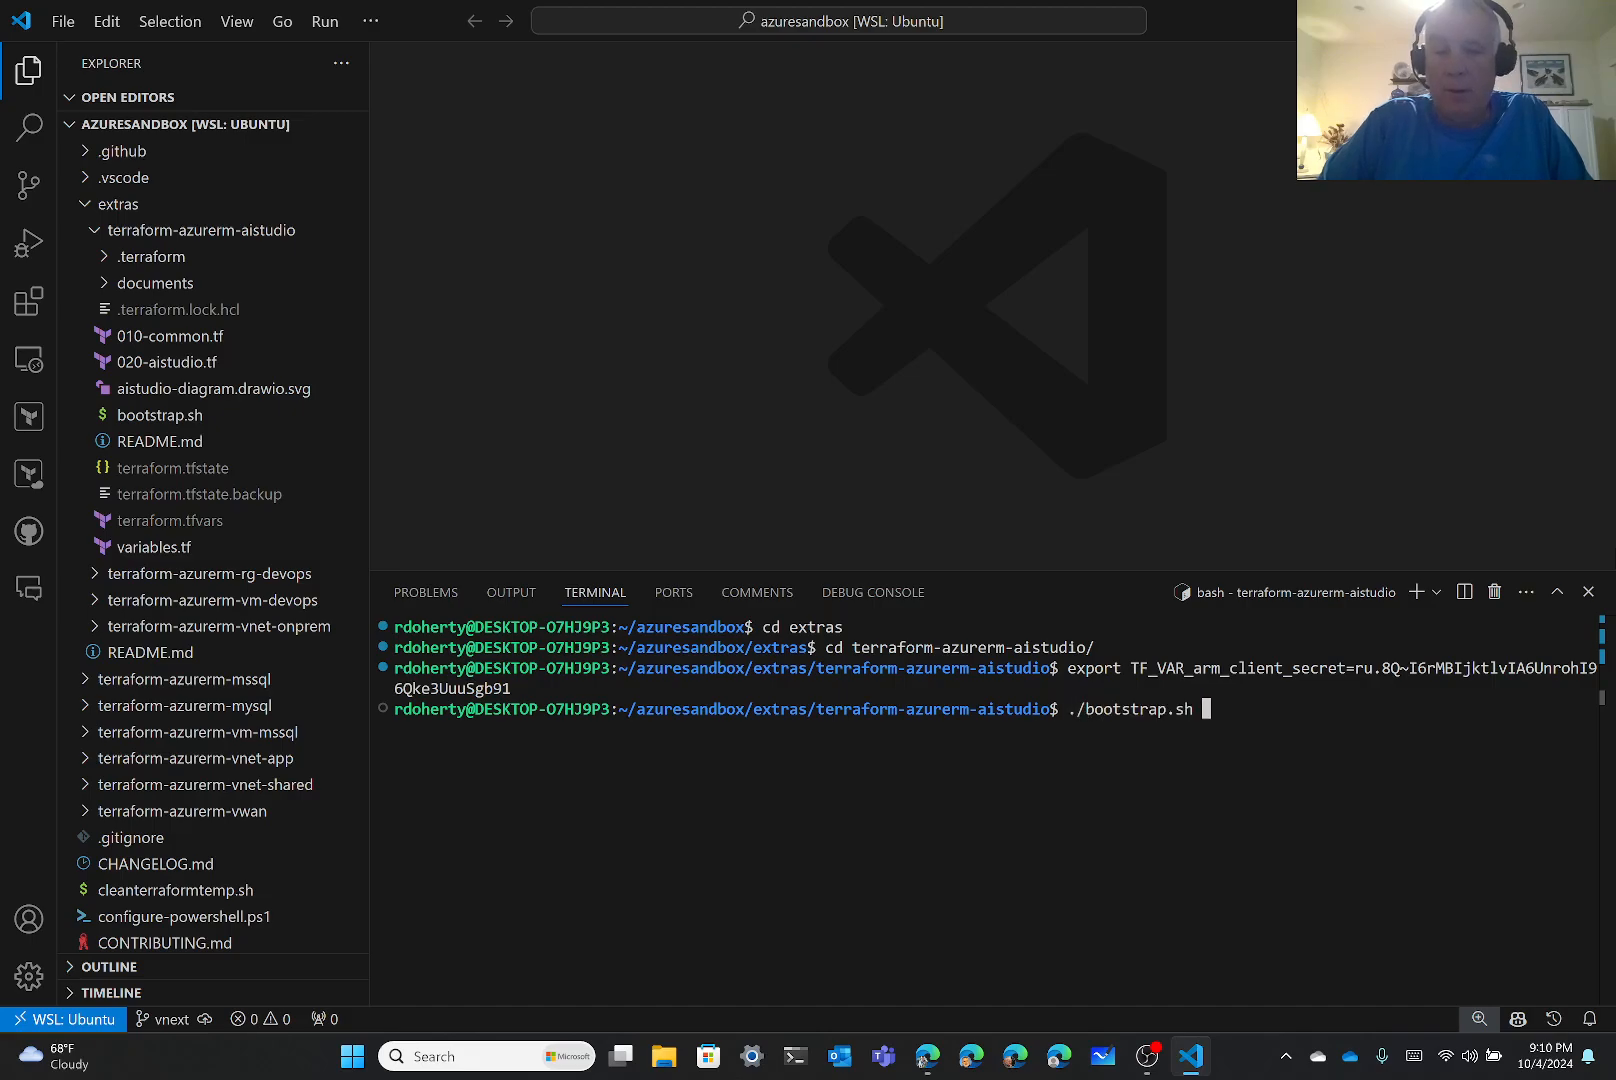
{"action": "key", "text": "Return"}
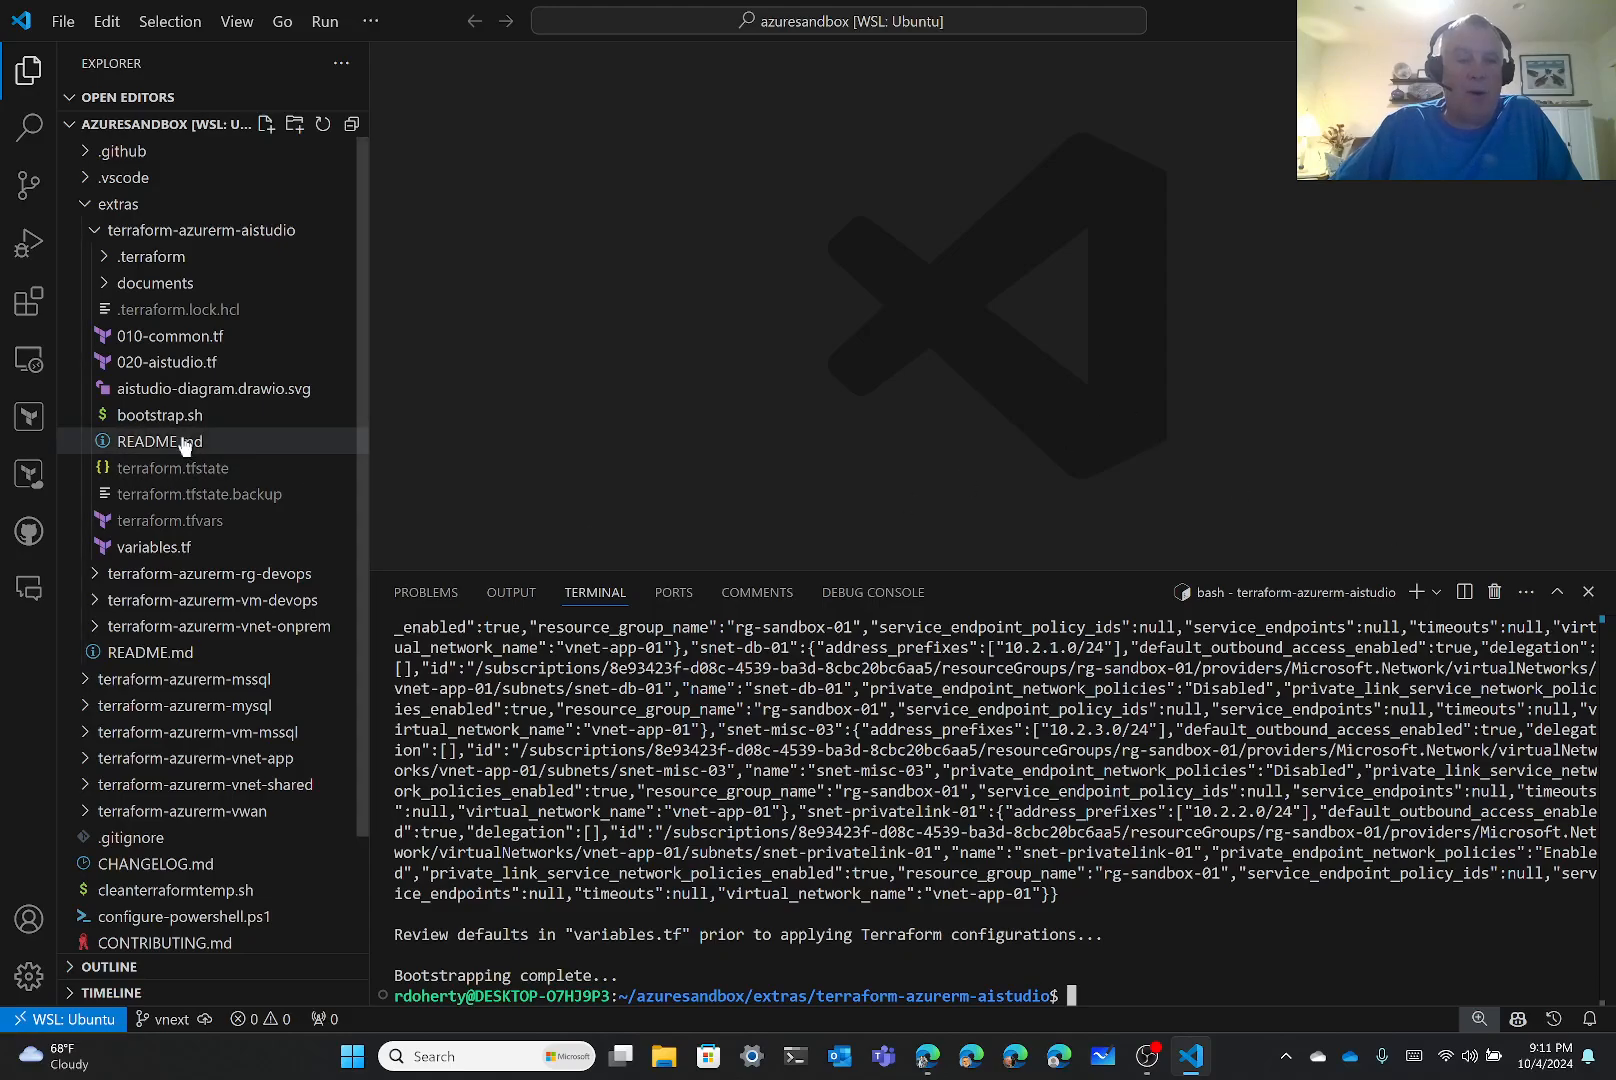
{"action": "left_click", "coordinate": [176, 520]}
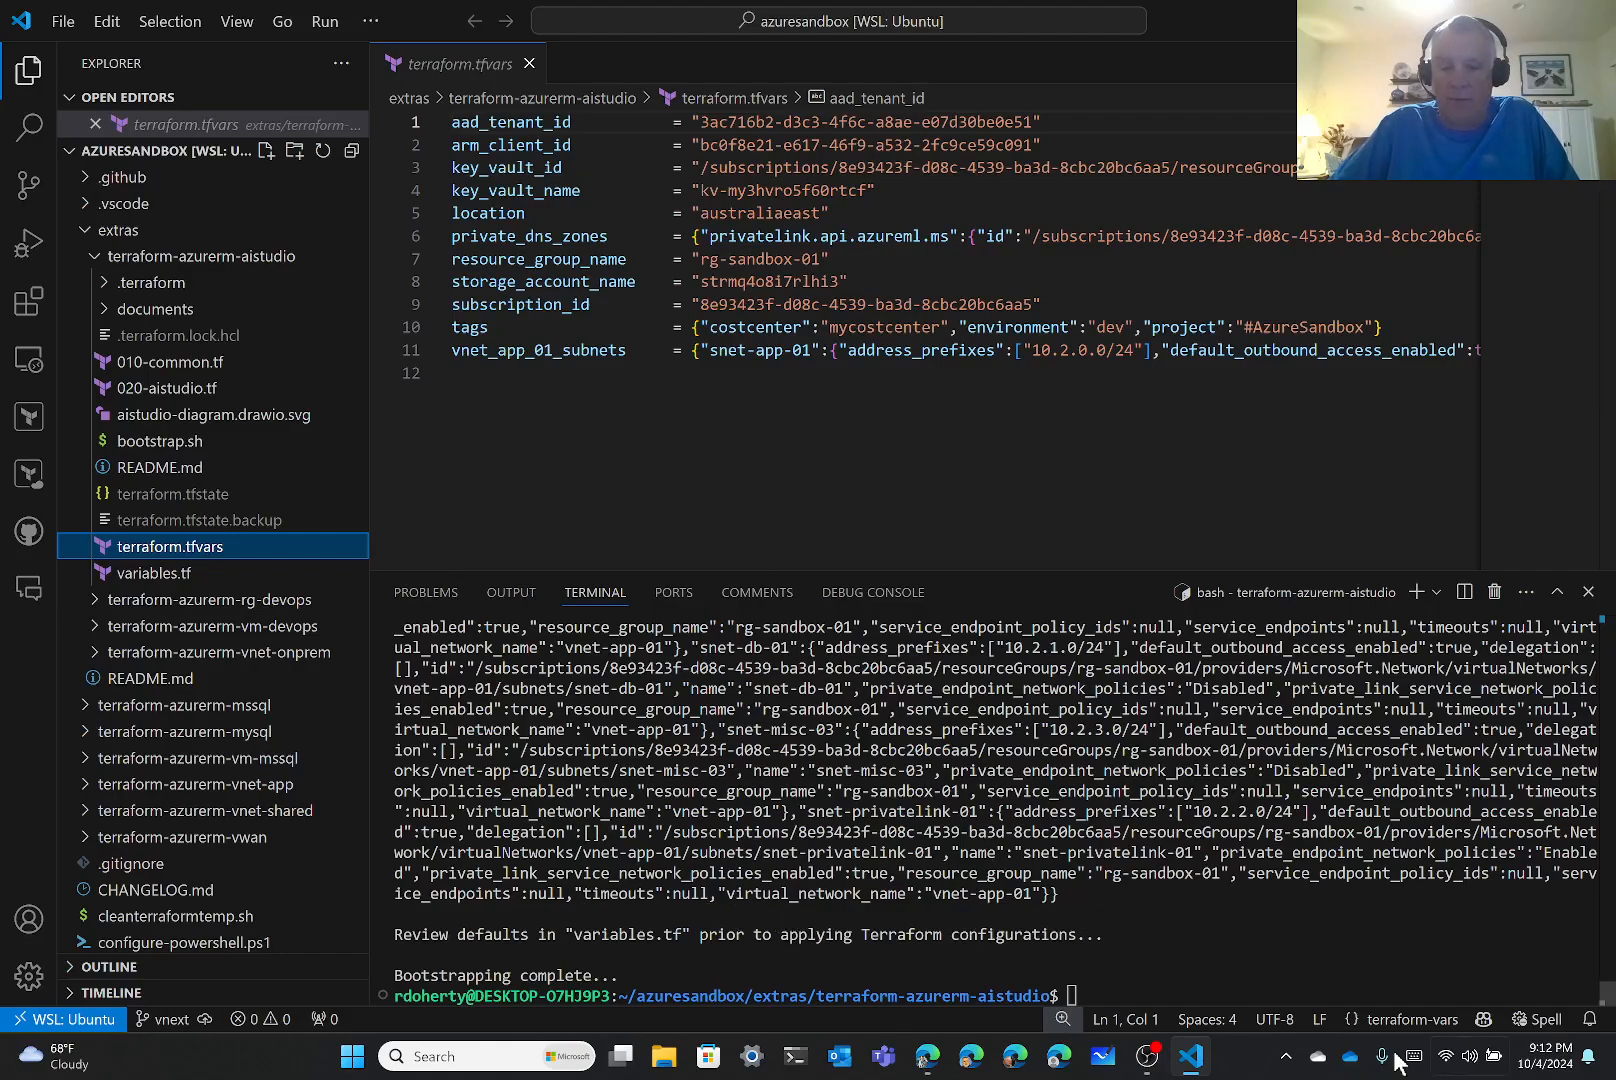
Initialize the Terraform providers for the AI Studio configuration with terraform init.
{"action": "left_click", "coordinate": [1315, 988]}
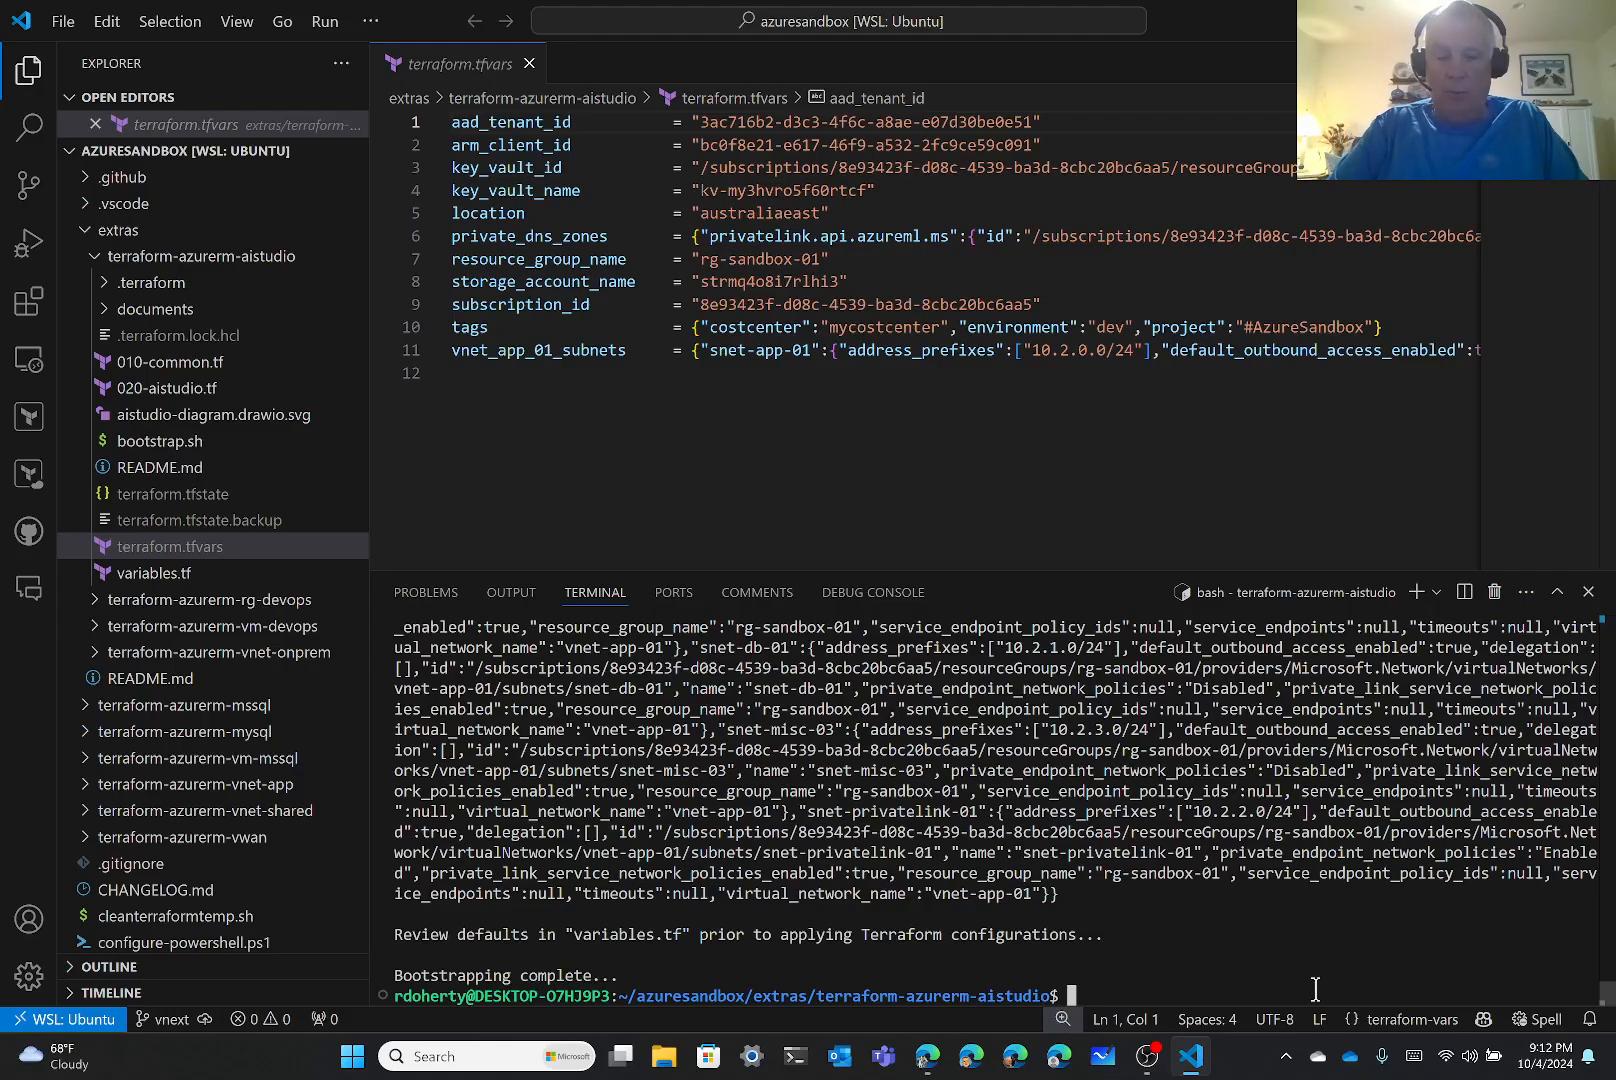
{"action": "type", "text": "terrafo"}
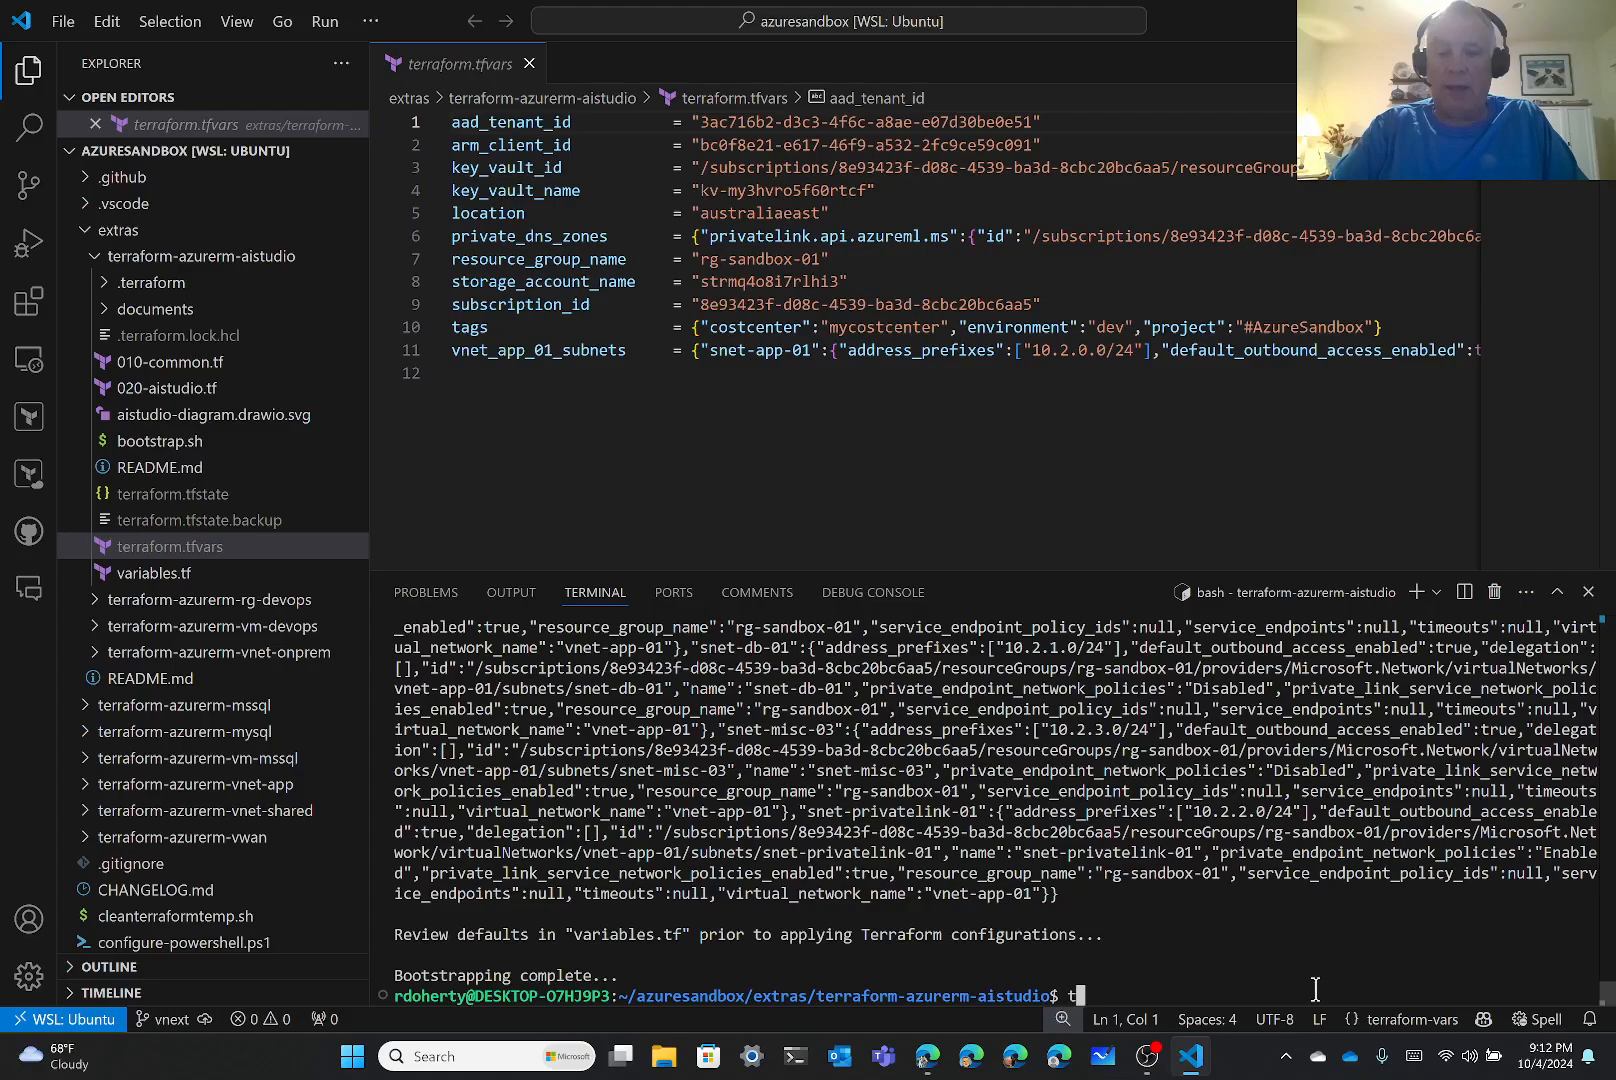
{"action": "type", "text": "rm init"}
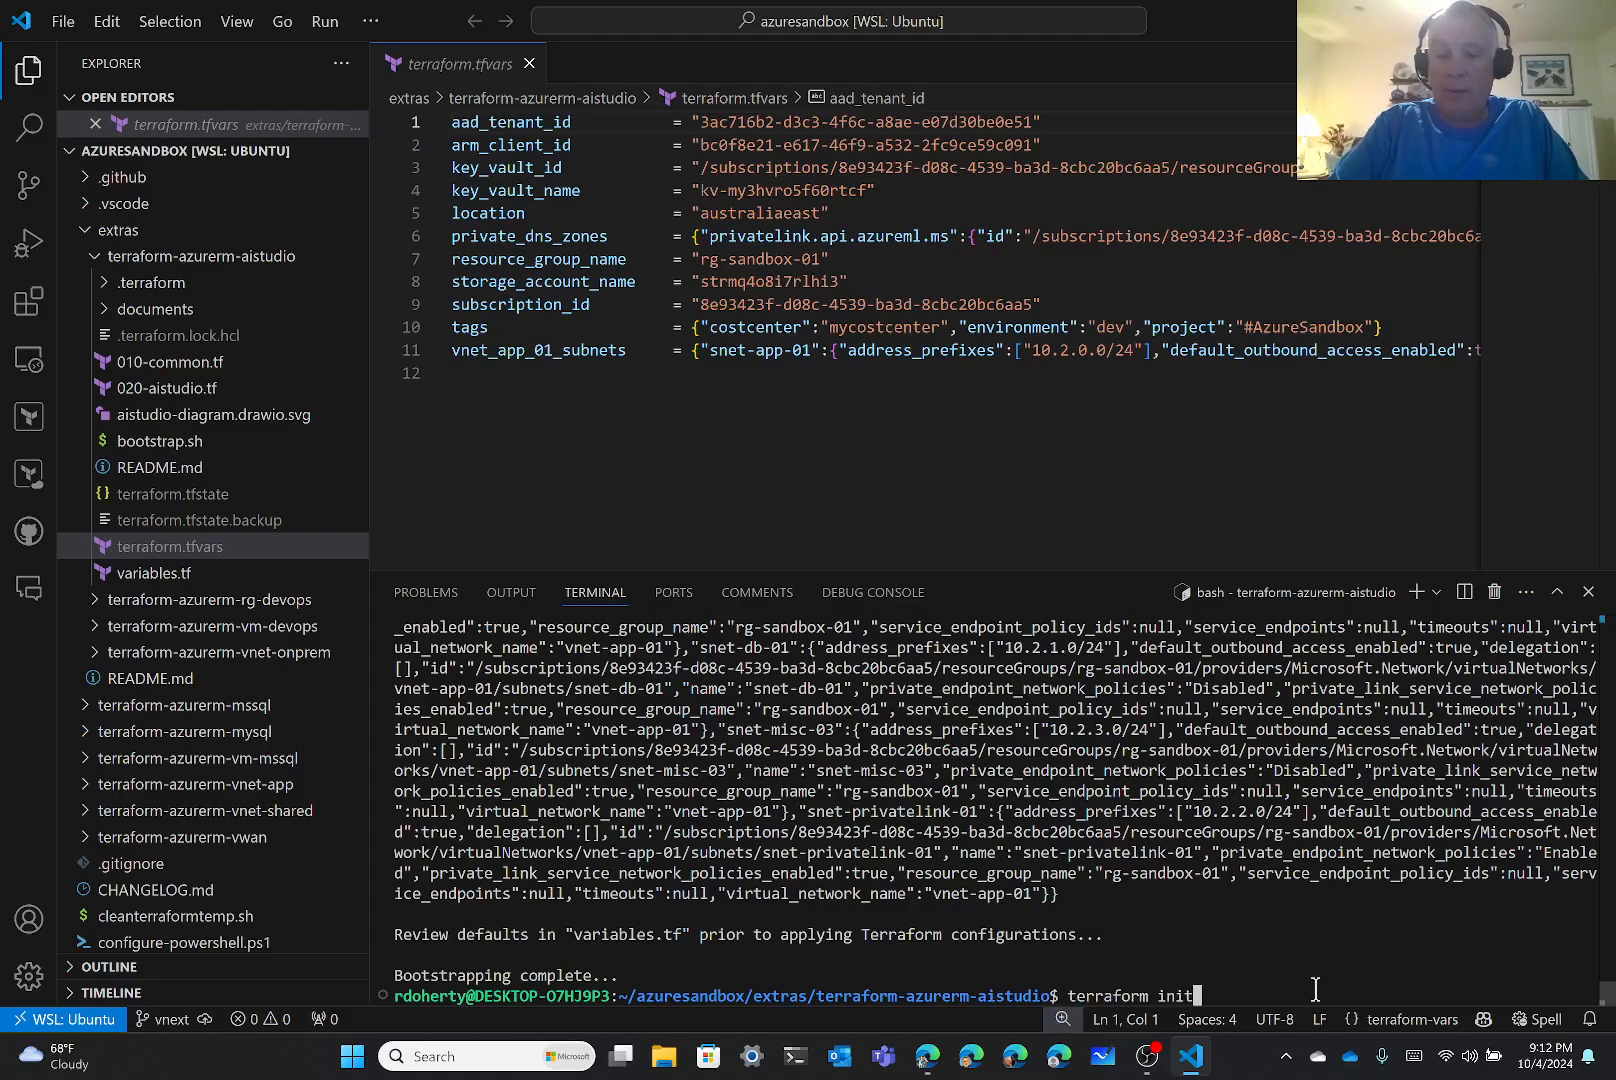
{"action": "key", "text": "Return"}
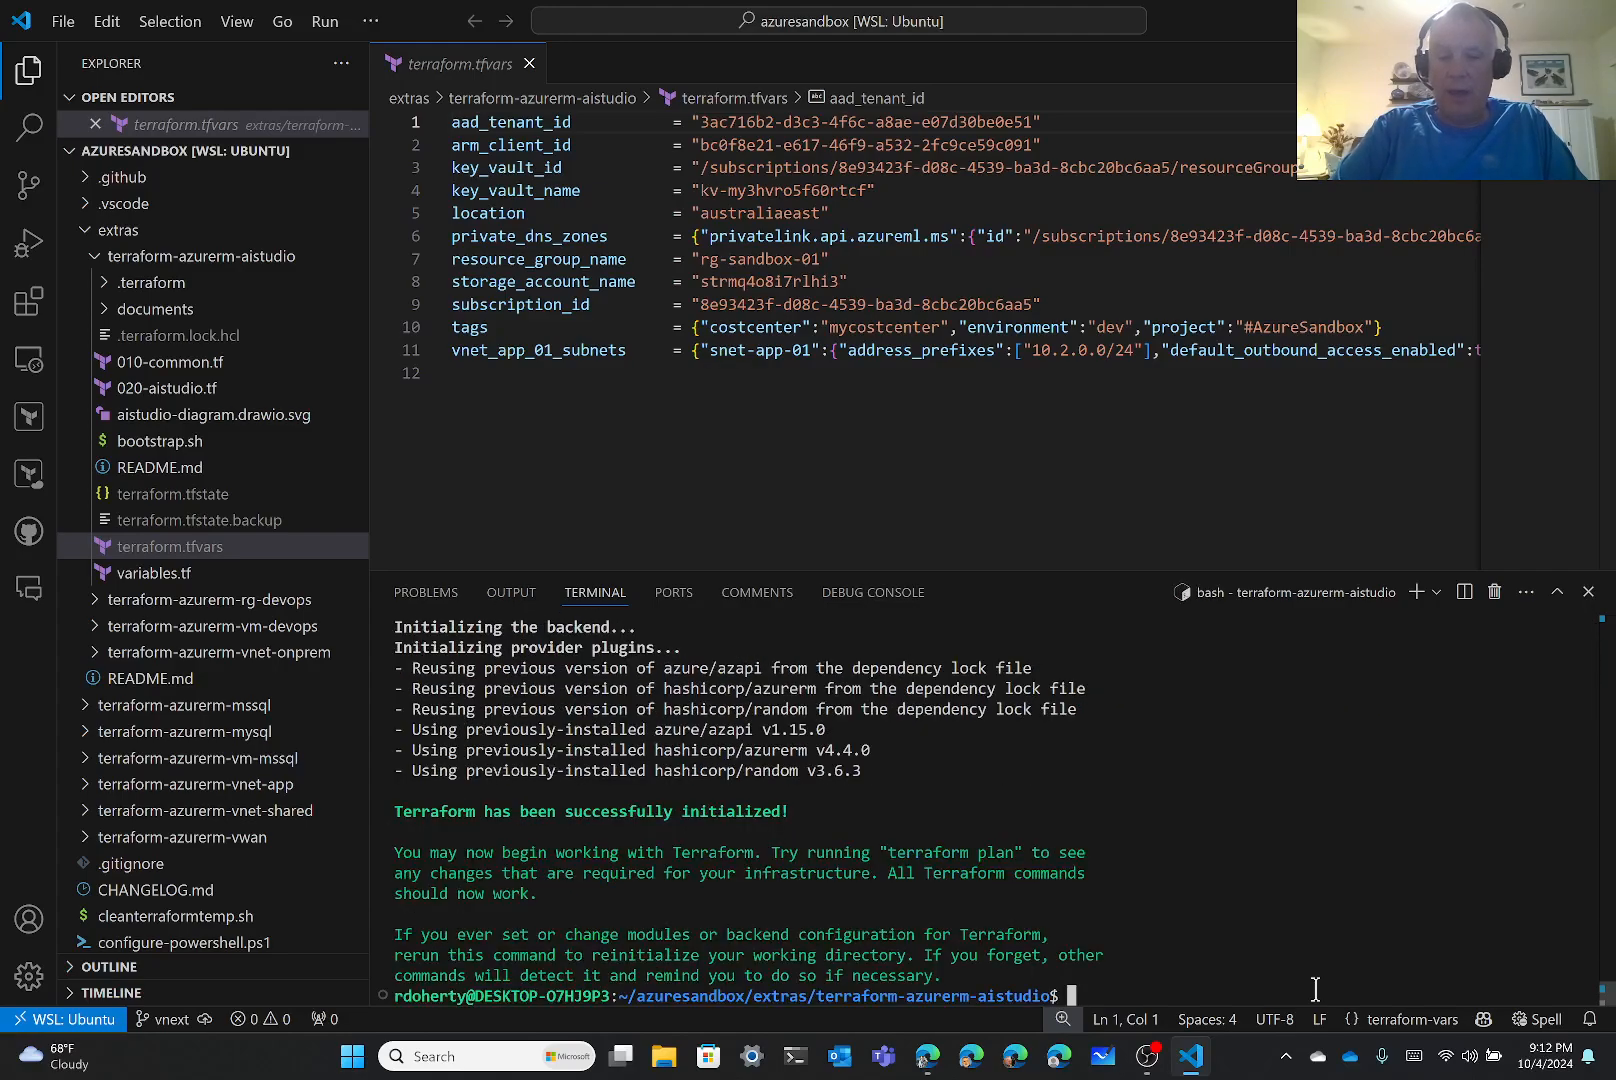
{"action": "type", "text": "terr"}
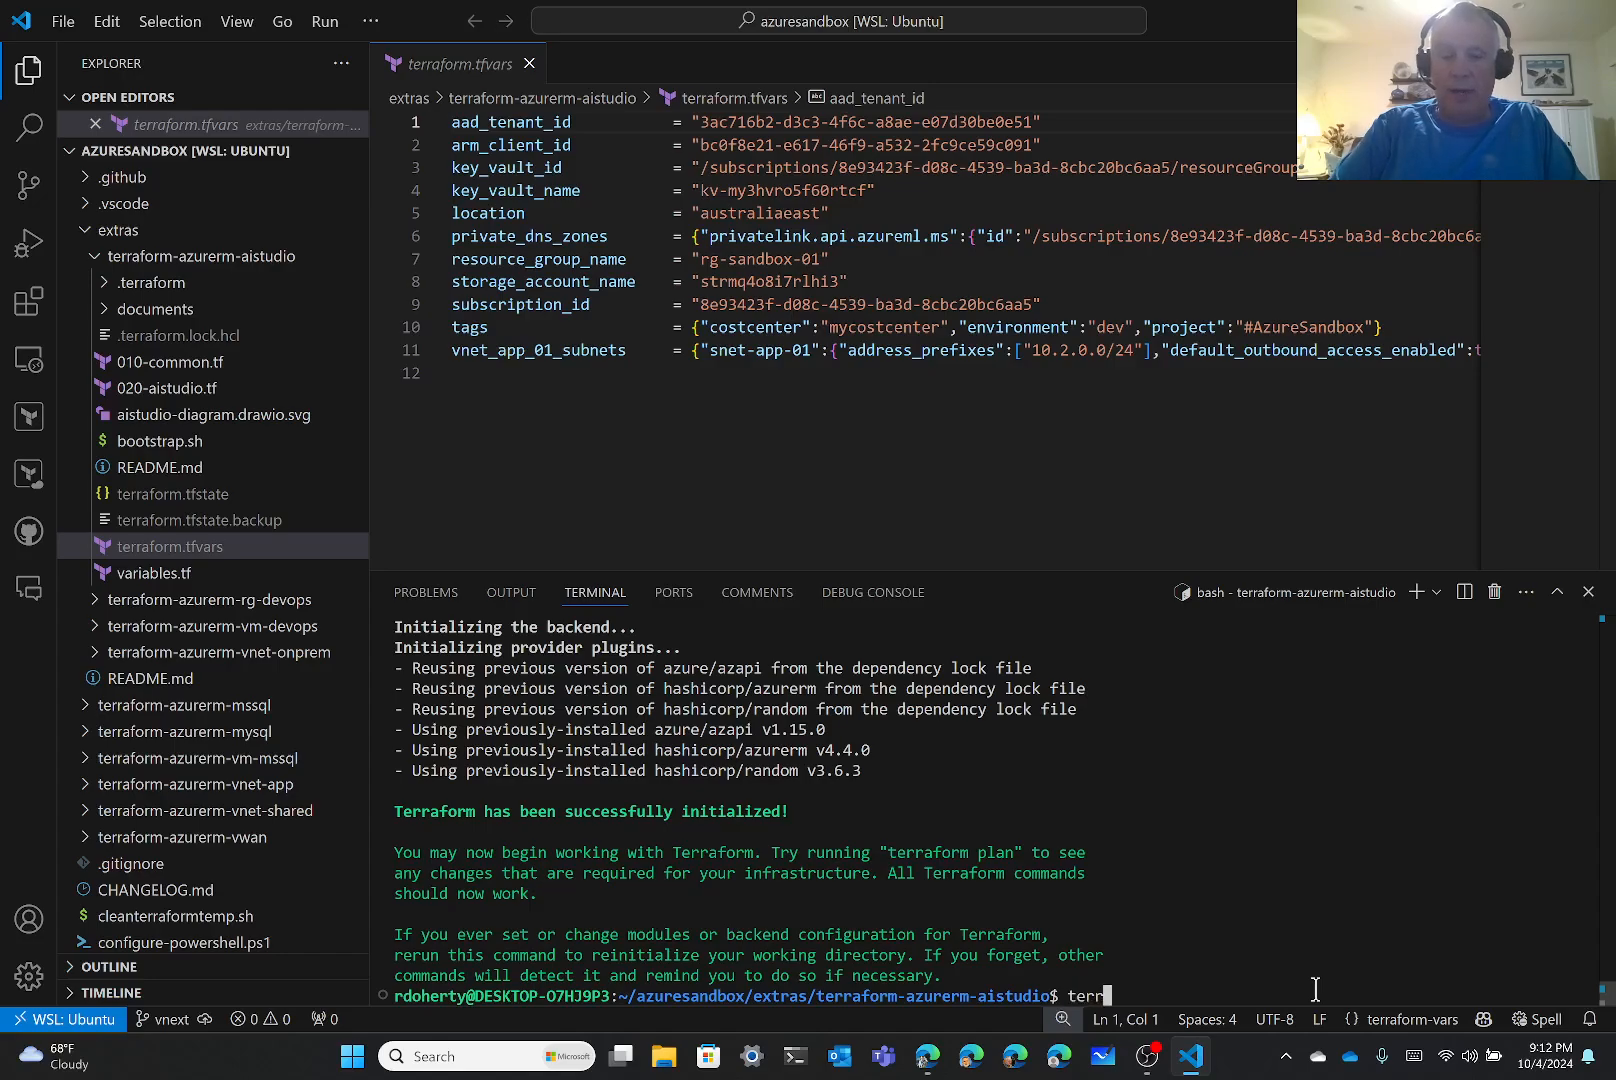
{"action": "type", "text": "form "}
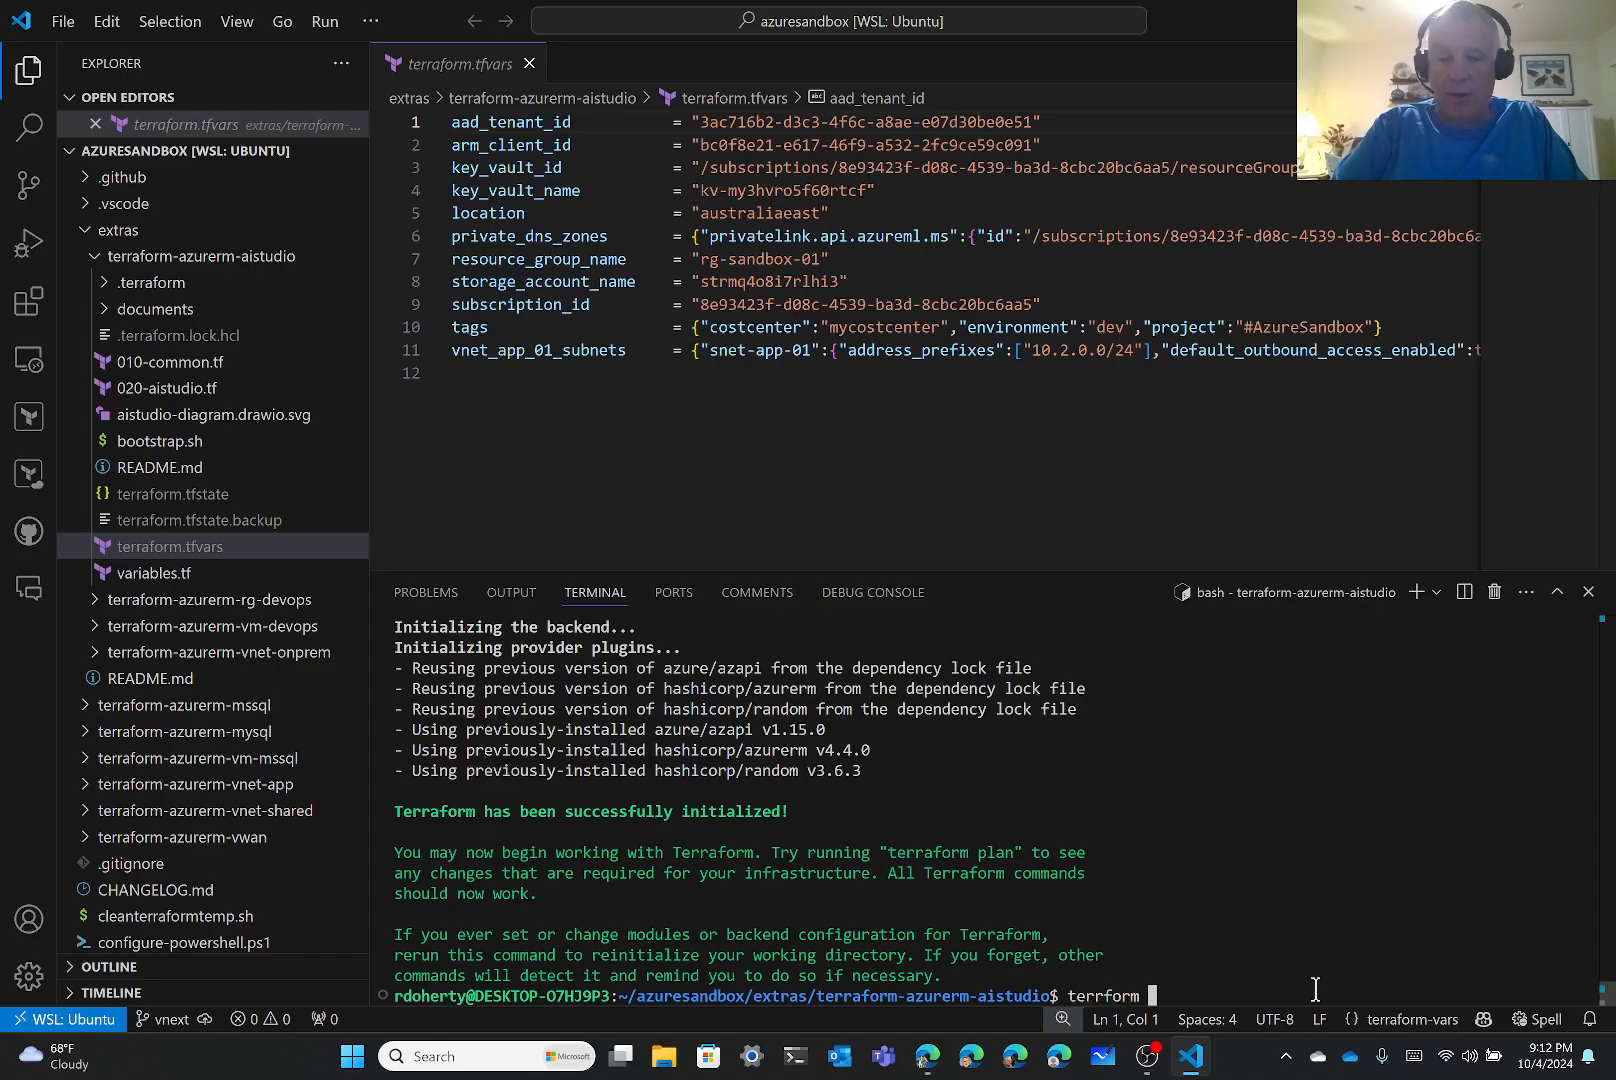
{"action": "type", "text": "validate"}
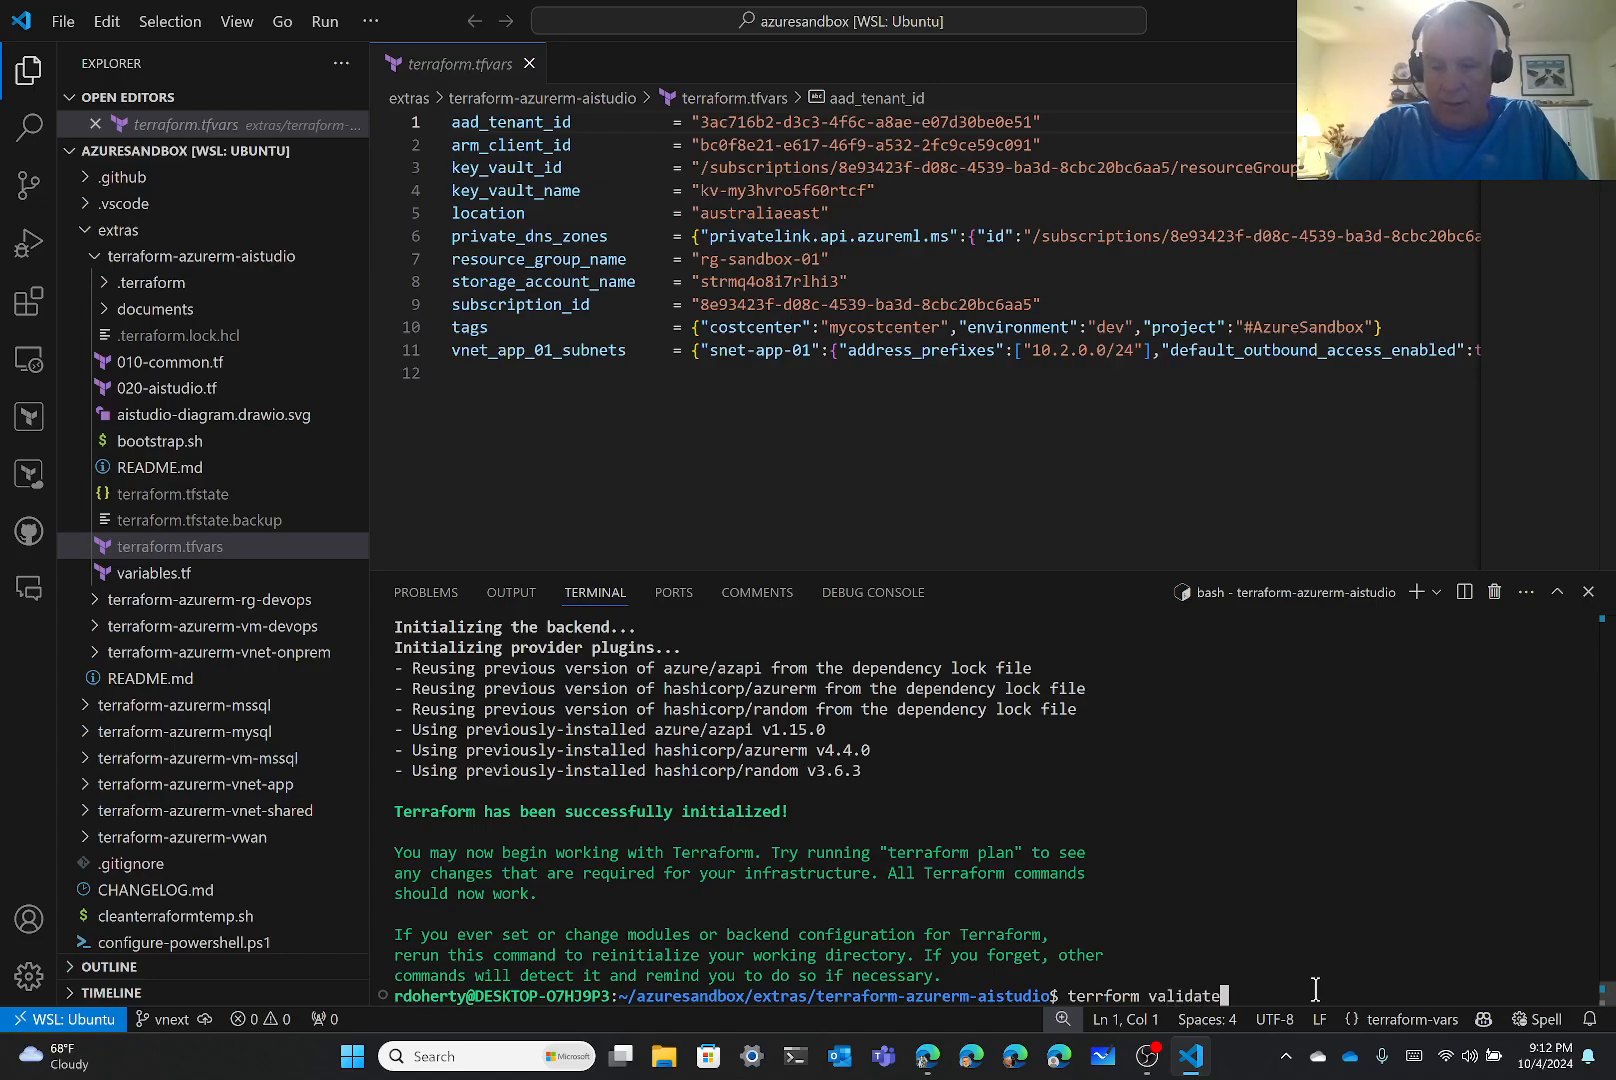
{"action": "key", "text": "Return"}
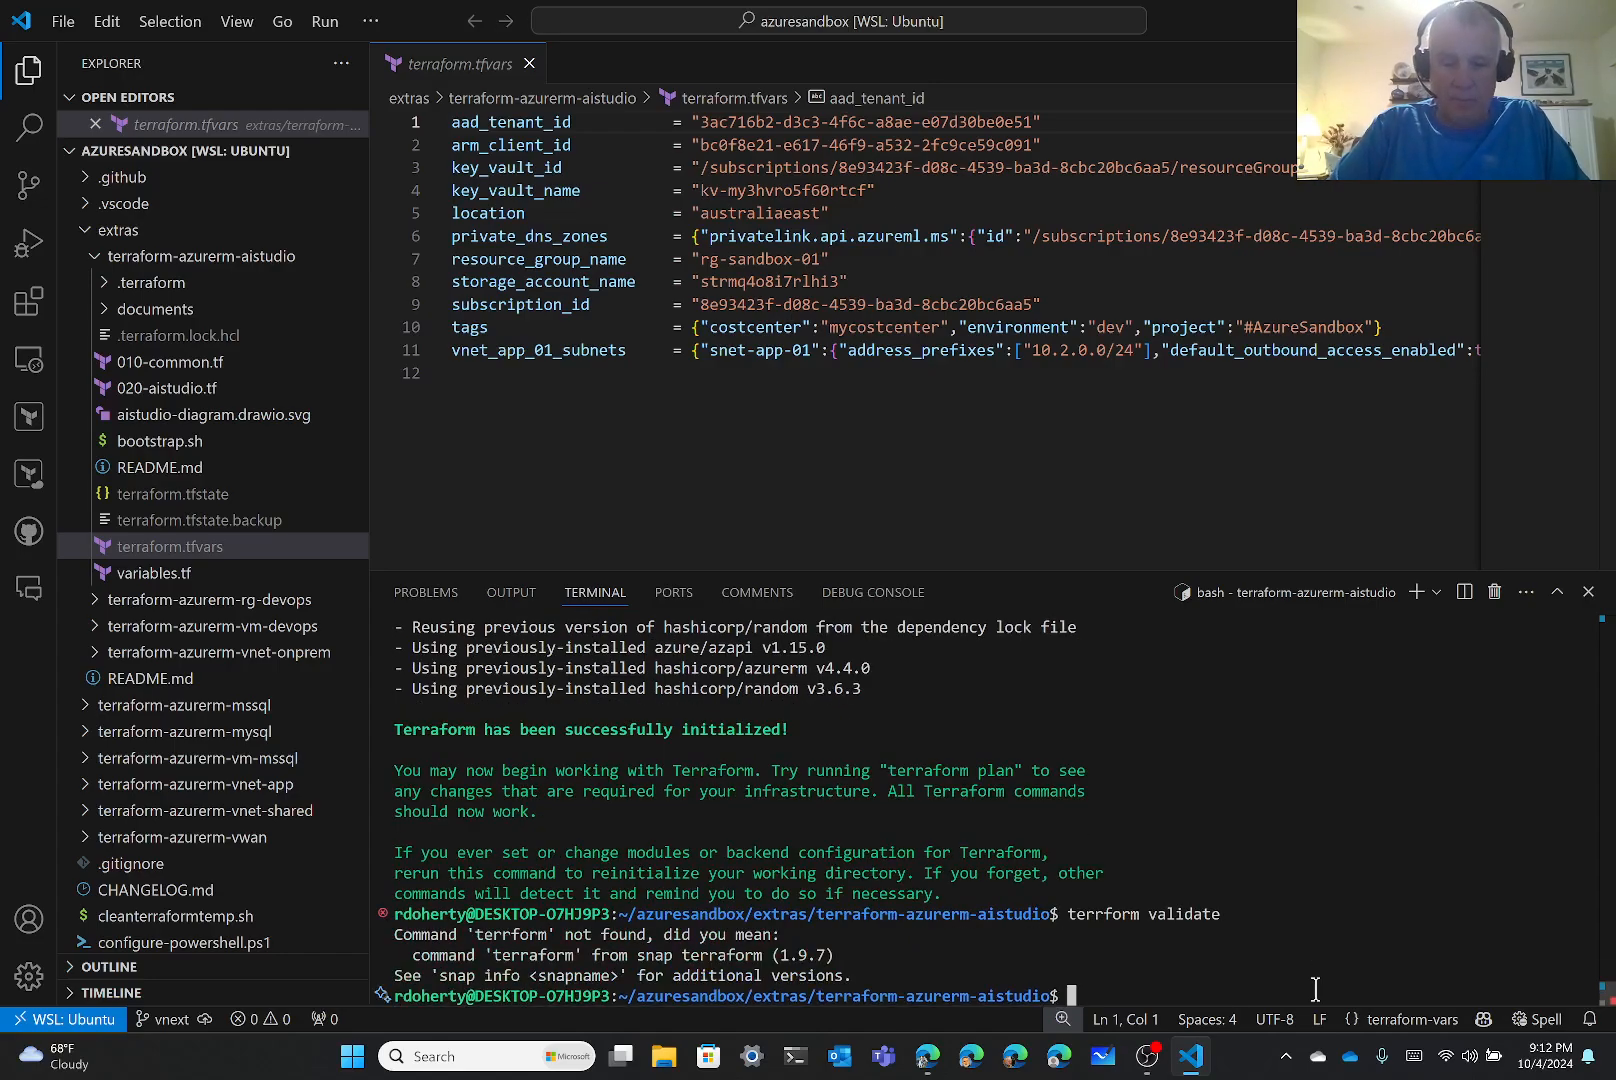
Check the AI Studio configuration with terraform validate and generate its execution plan with terraform plan.
{"action": "type", "text": "terraform validate"}
{"action": "key", "text": "Return"}
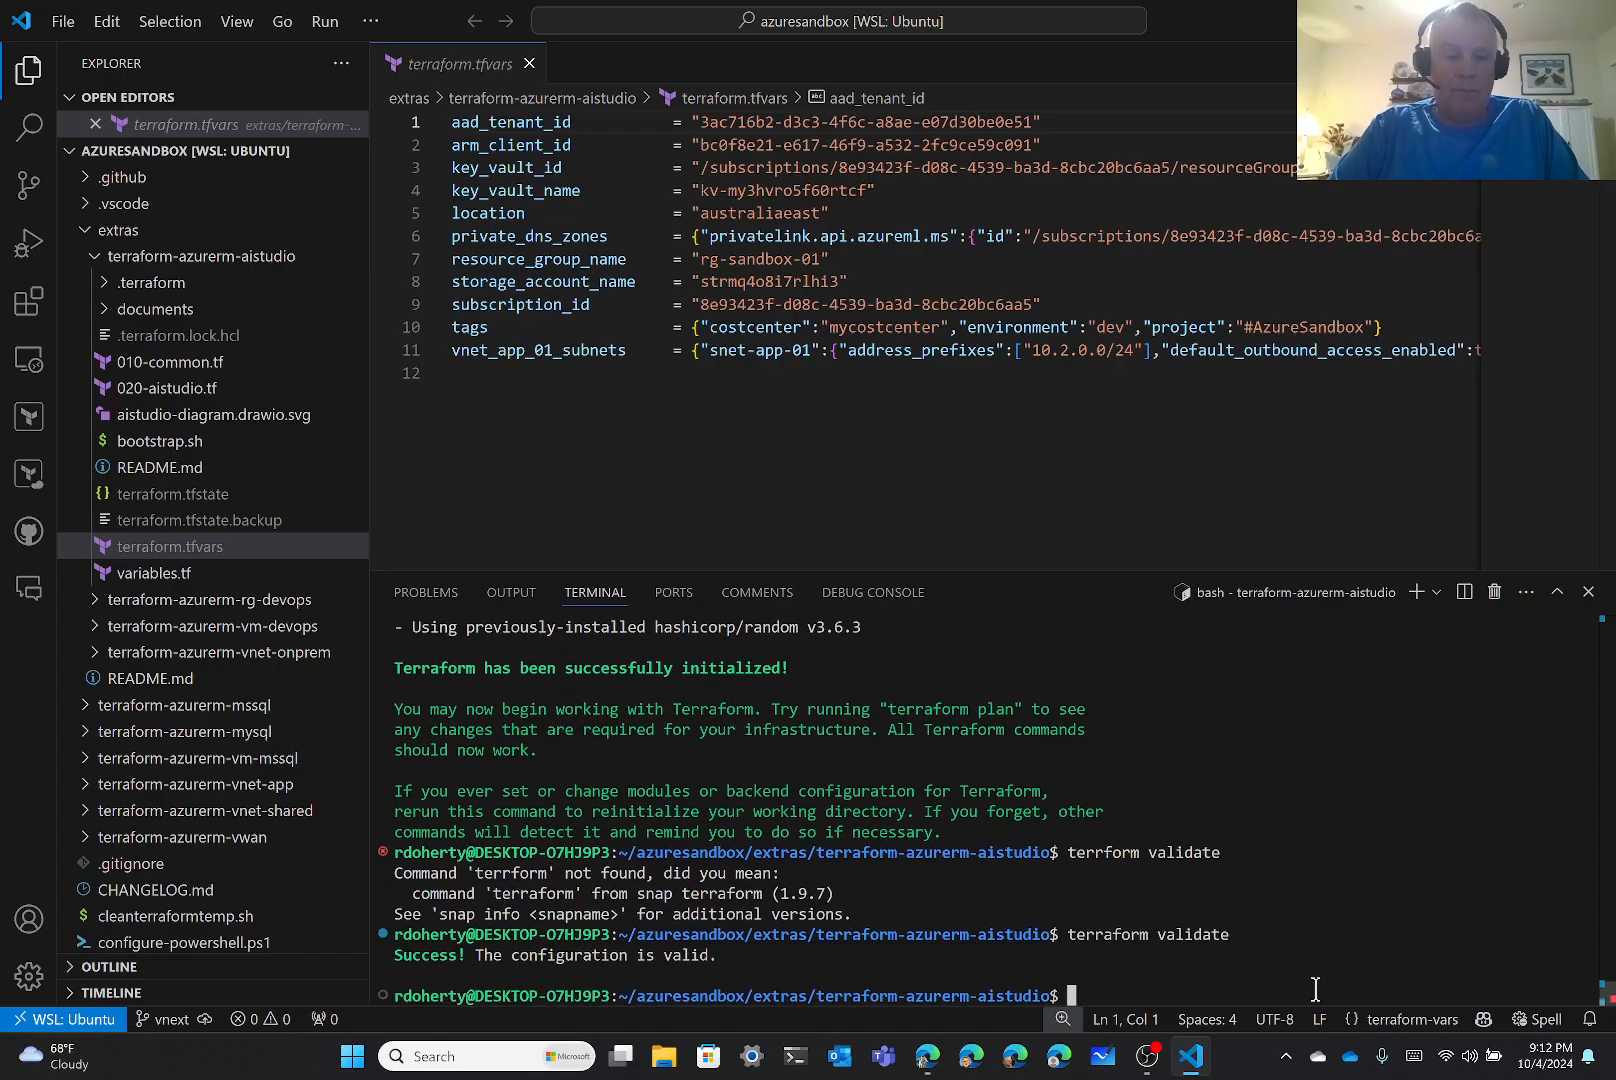
{"action": "type", "text": "ter"}
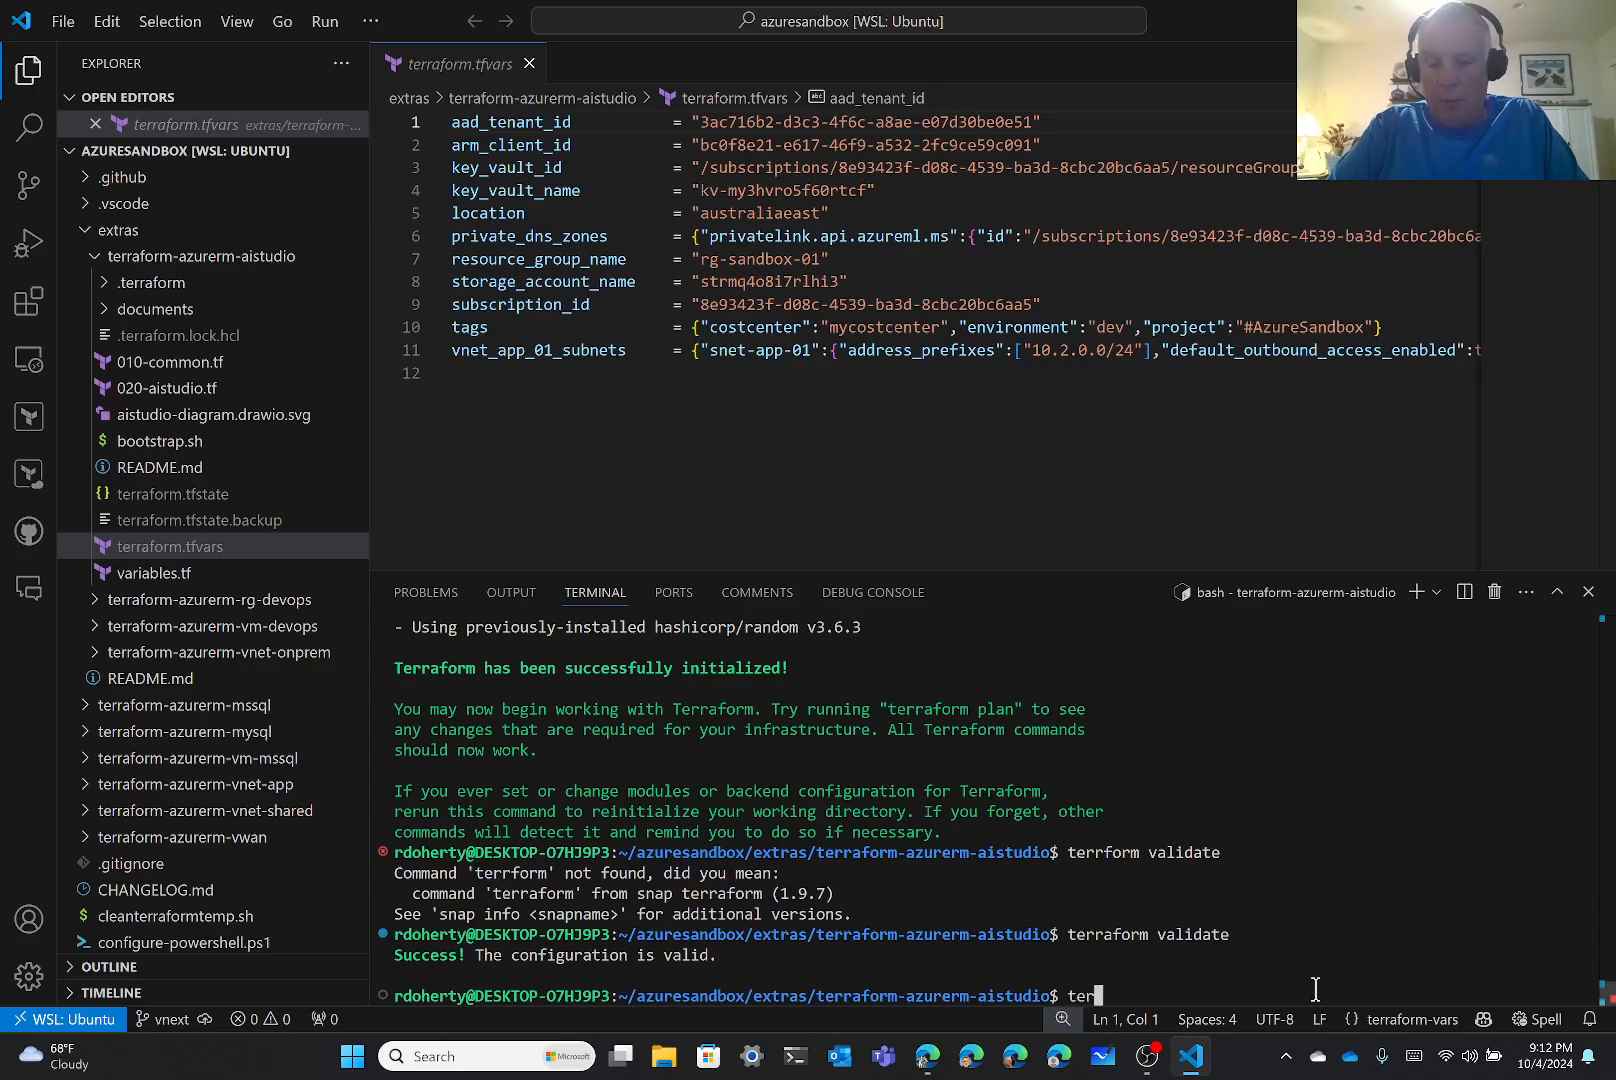
{"action": "type", "text": "raform plan"}
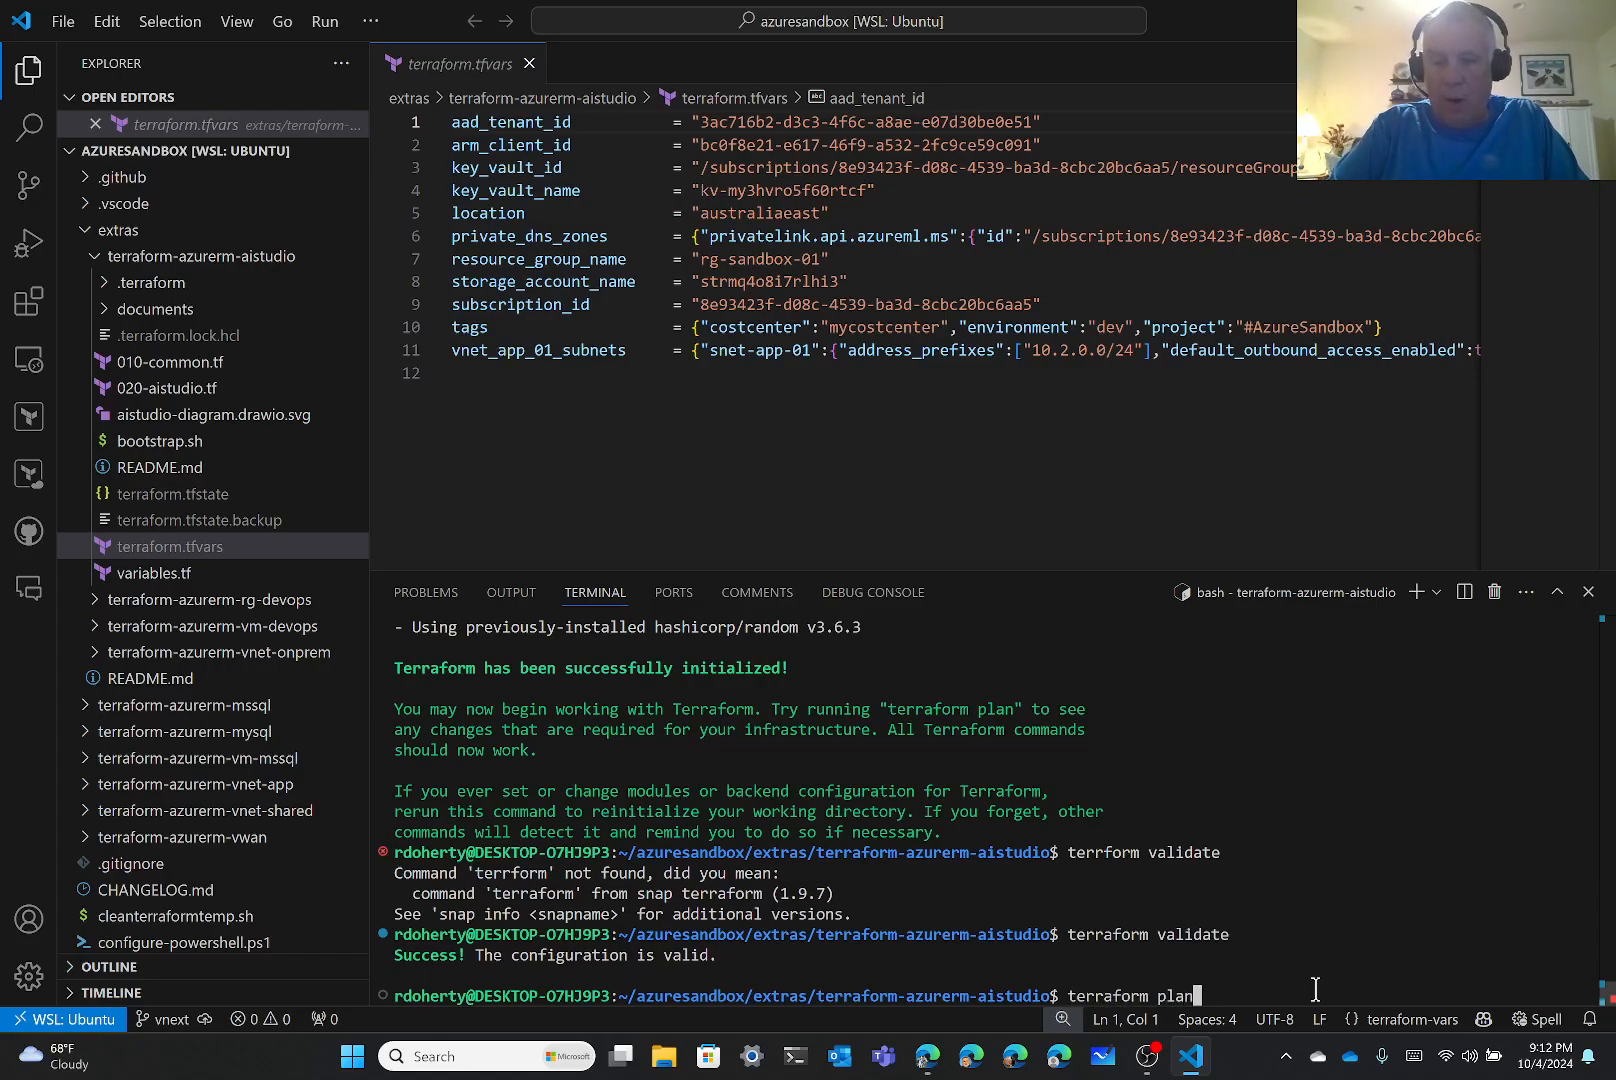
{"action": "key", "text": "Return"}
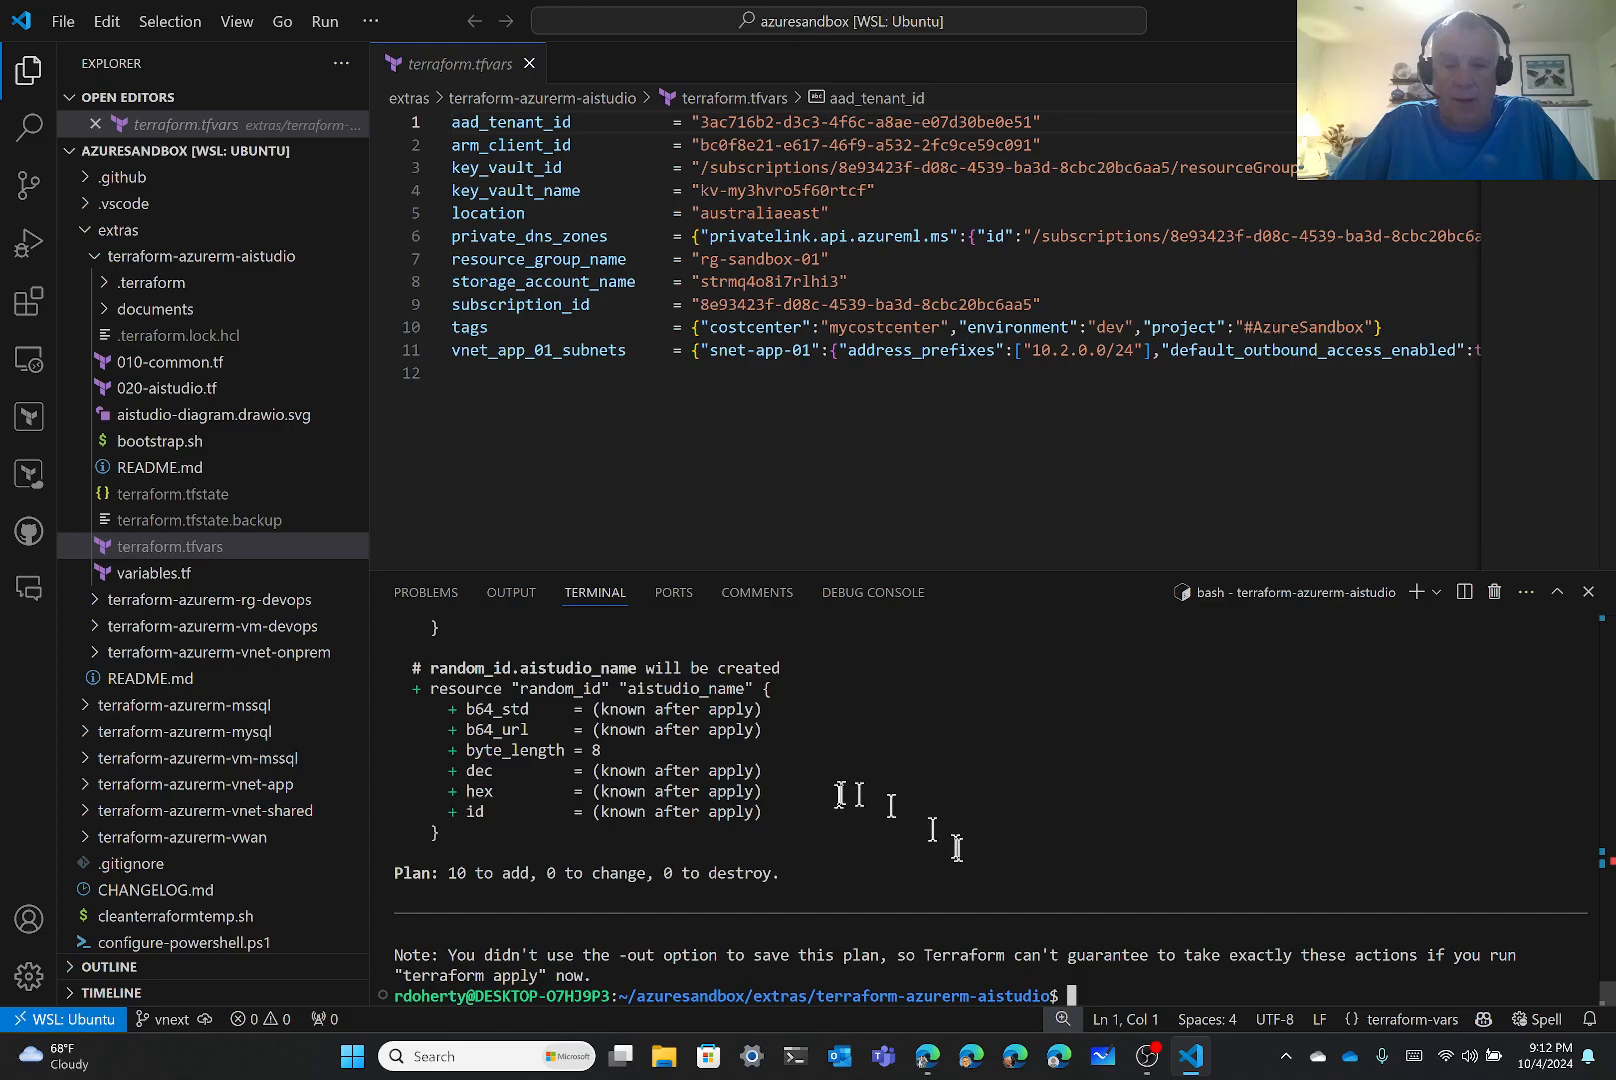
{"action": "scroll", "coordinate": [957, 848], "scroll_direction": "up", "scroll_amount": 5}
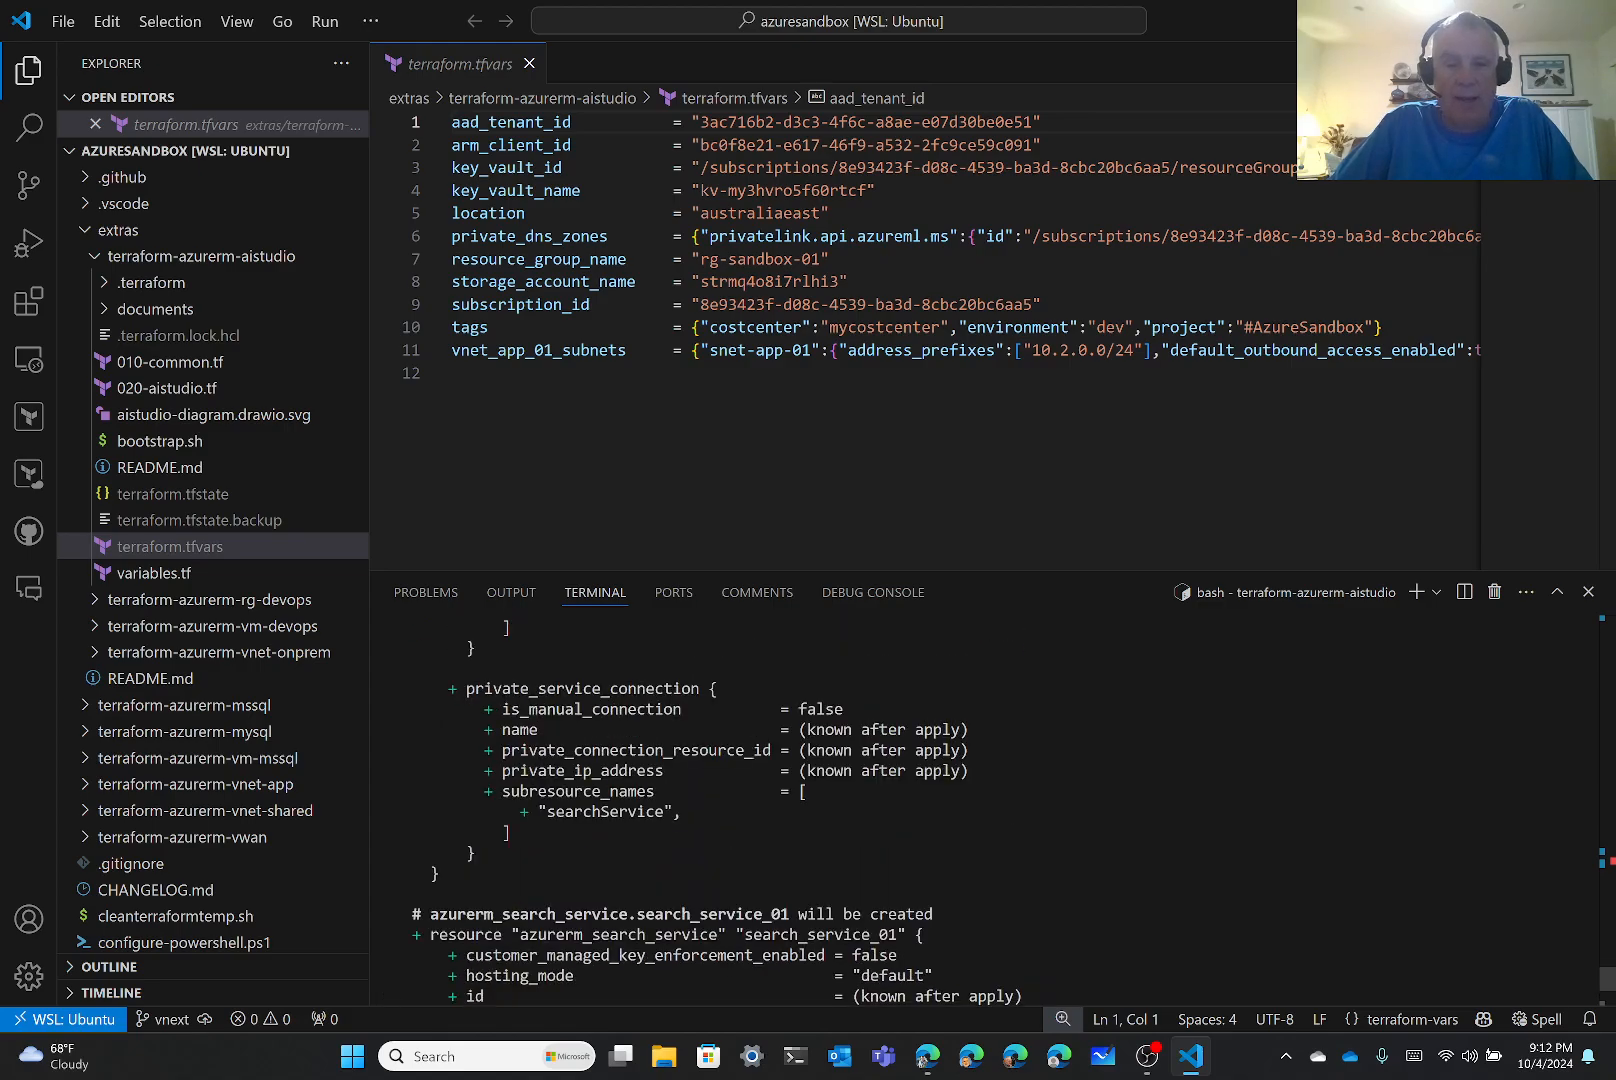
{"action": "scroll", "coordinate": [1363, 965], "scroll_direction": "down", "scroll_amount": 5}
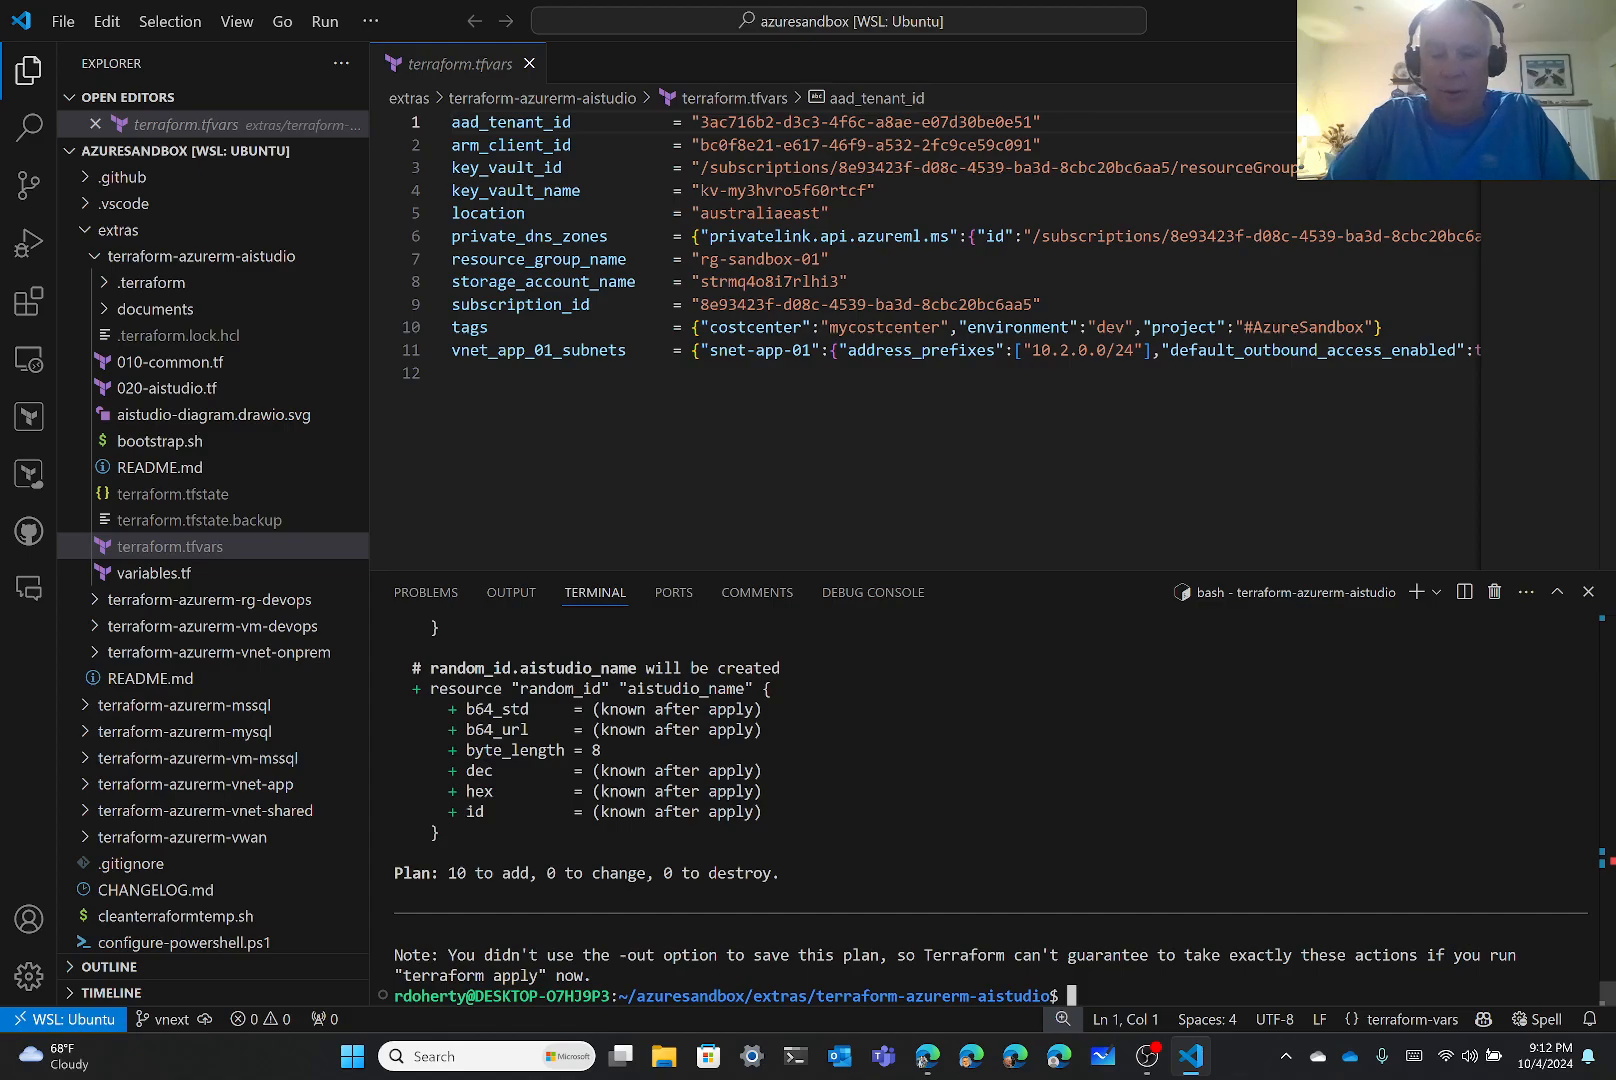
Provision the AI Studio resources with terraform apply, approving the planned actions with yes.
{"action": "type", "text": "terraform "}
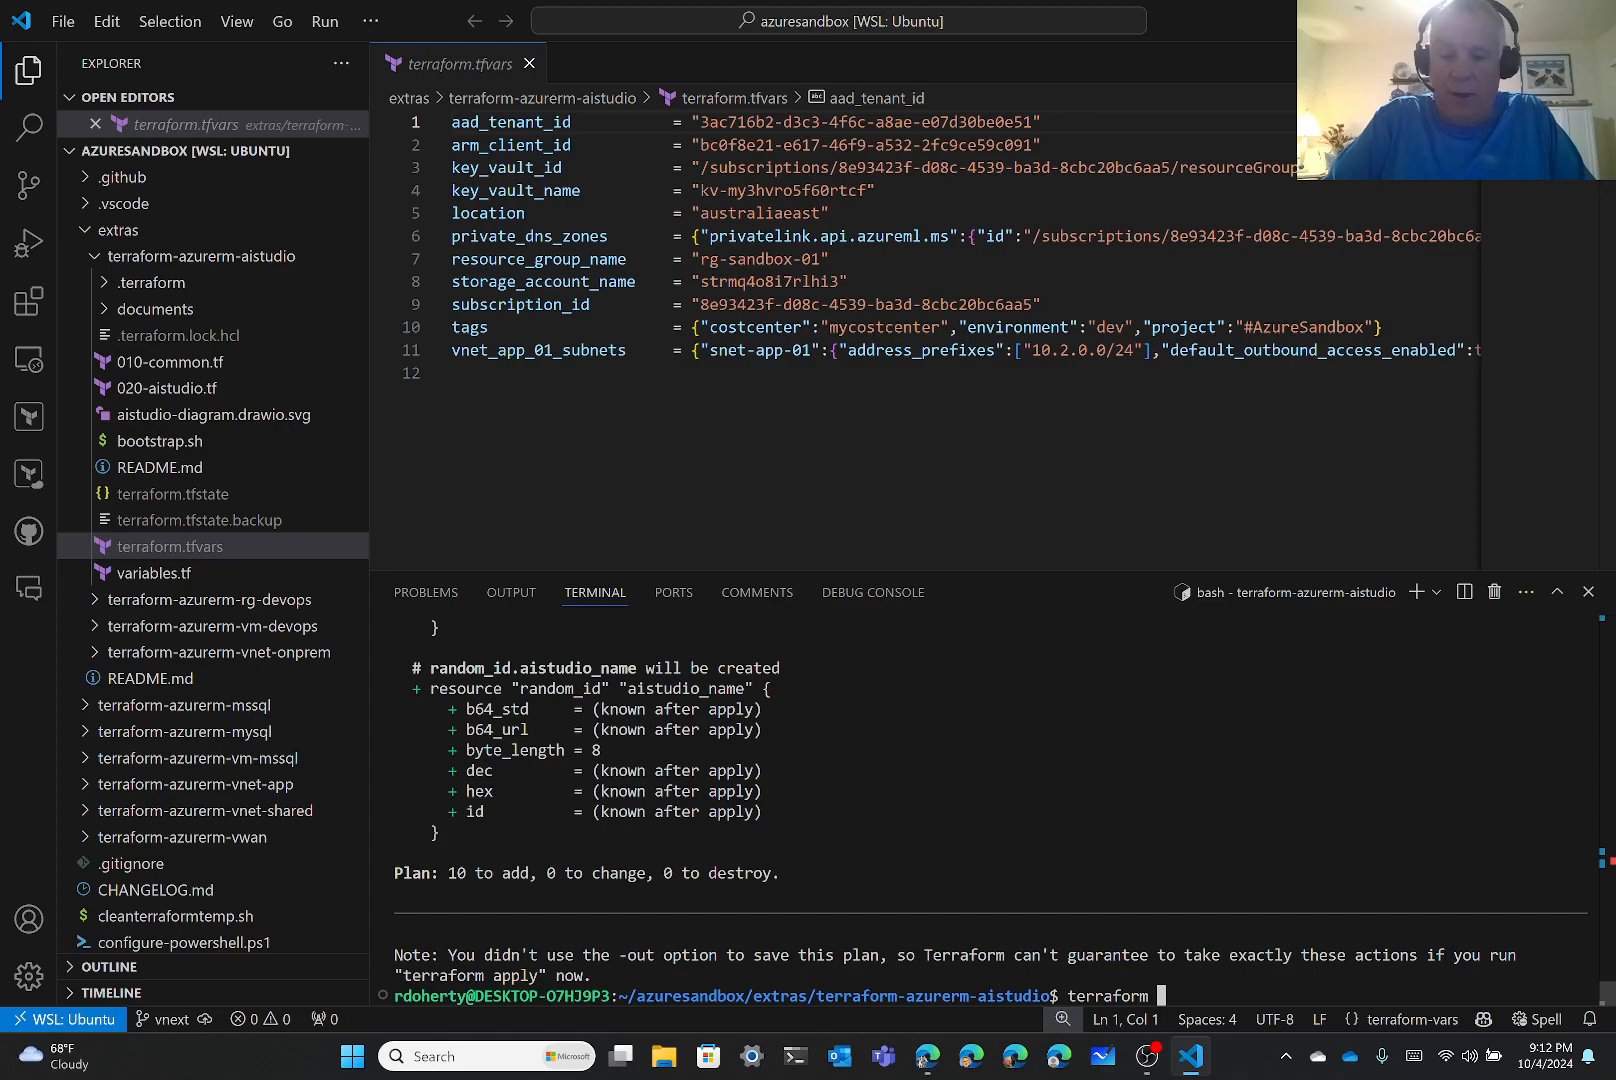
{"action": "type", "text": "apply"}
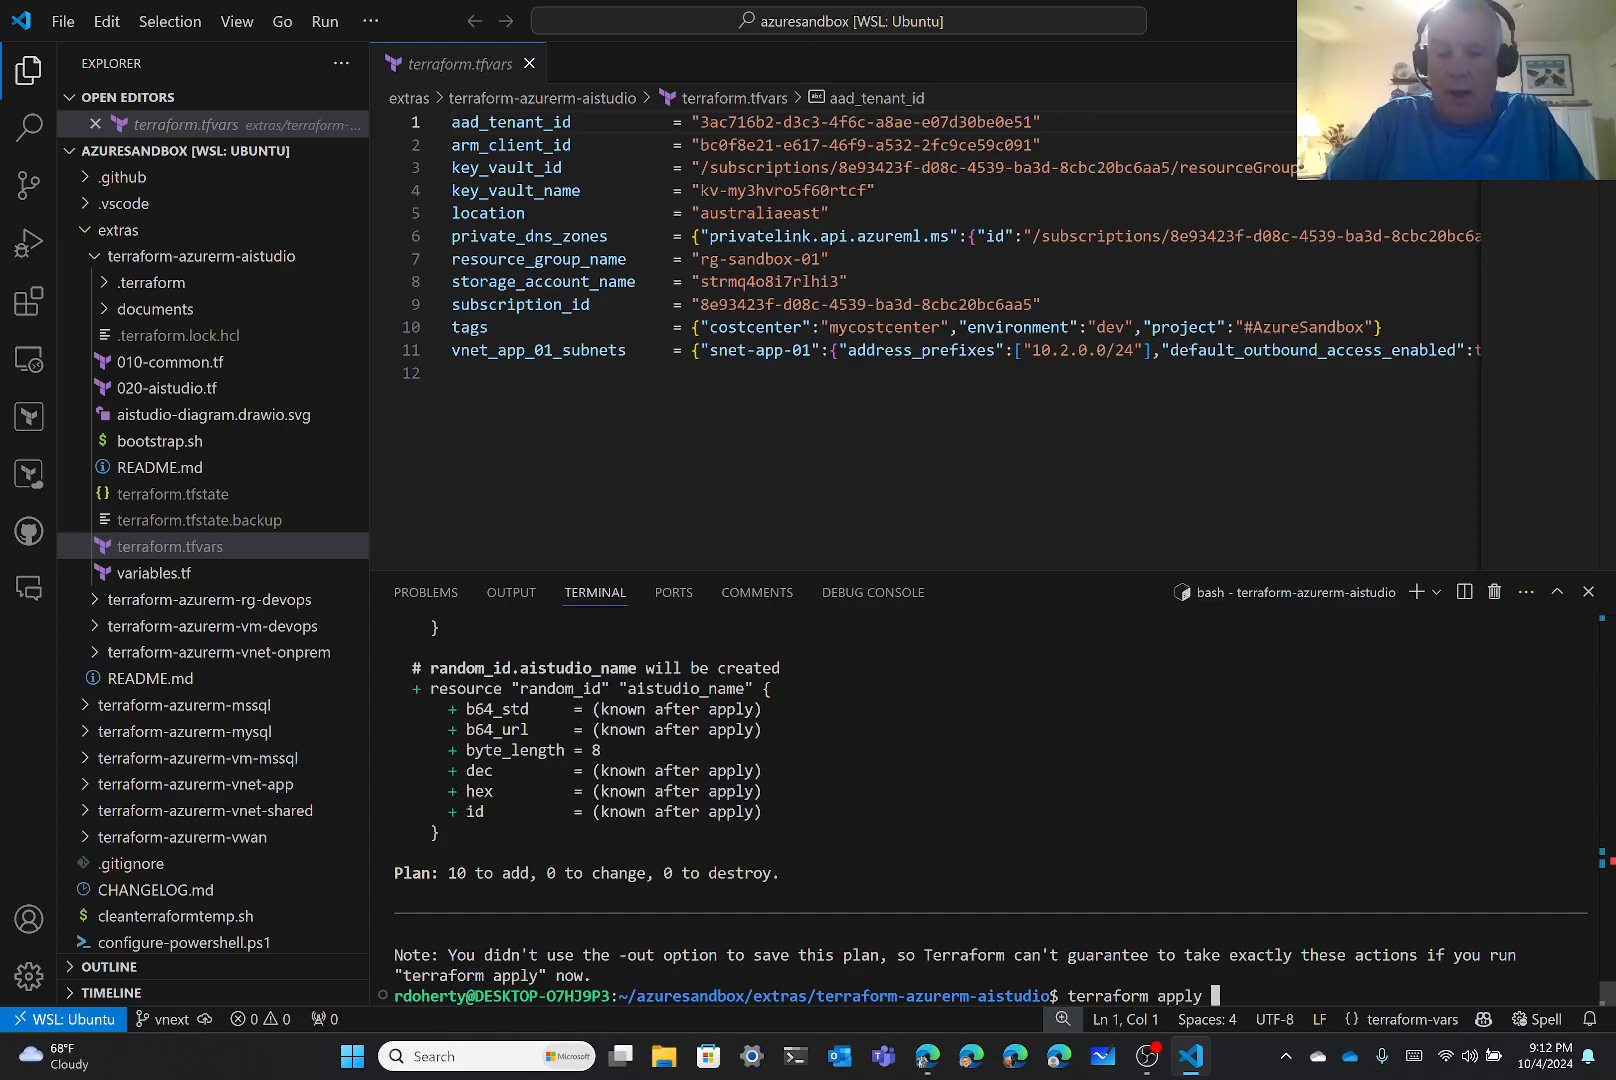
{"action": "key", "text": "Return"}
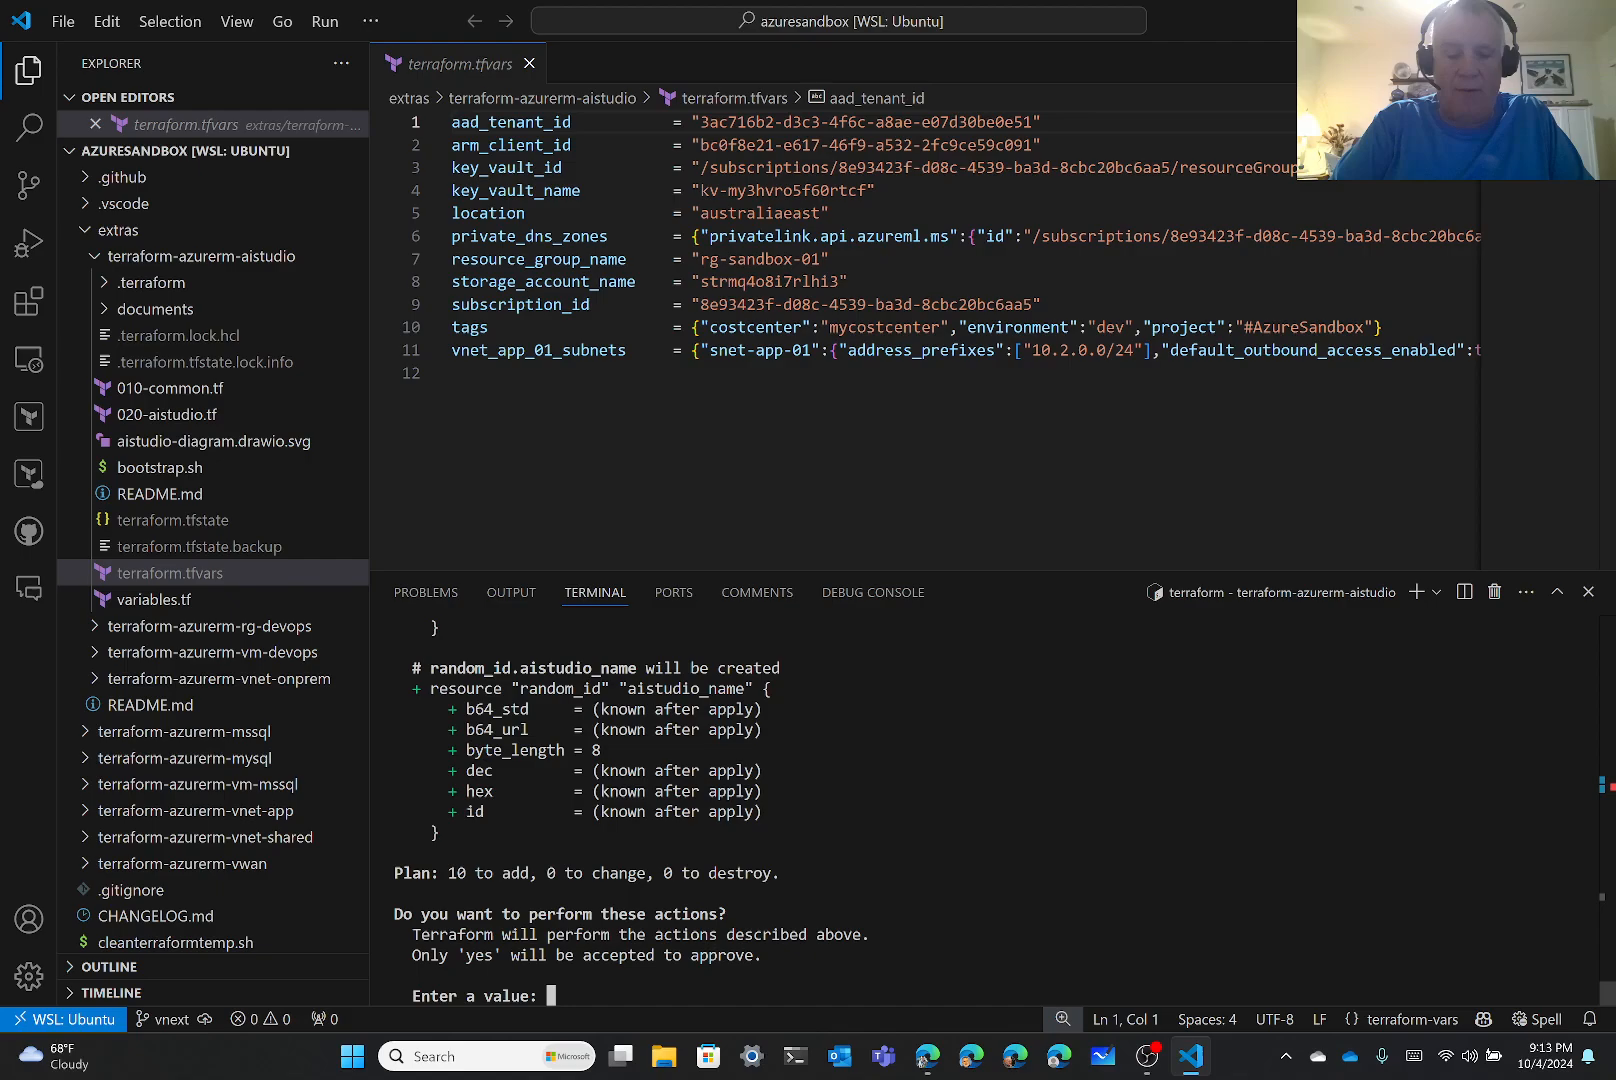
{"action": "type", "text": "yes"}
{"action": "key", "text": "Return"}
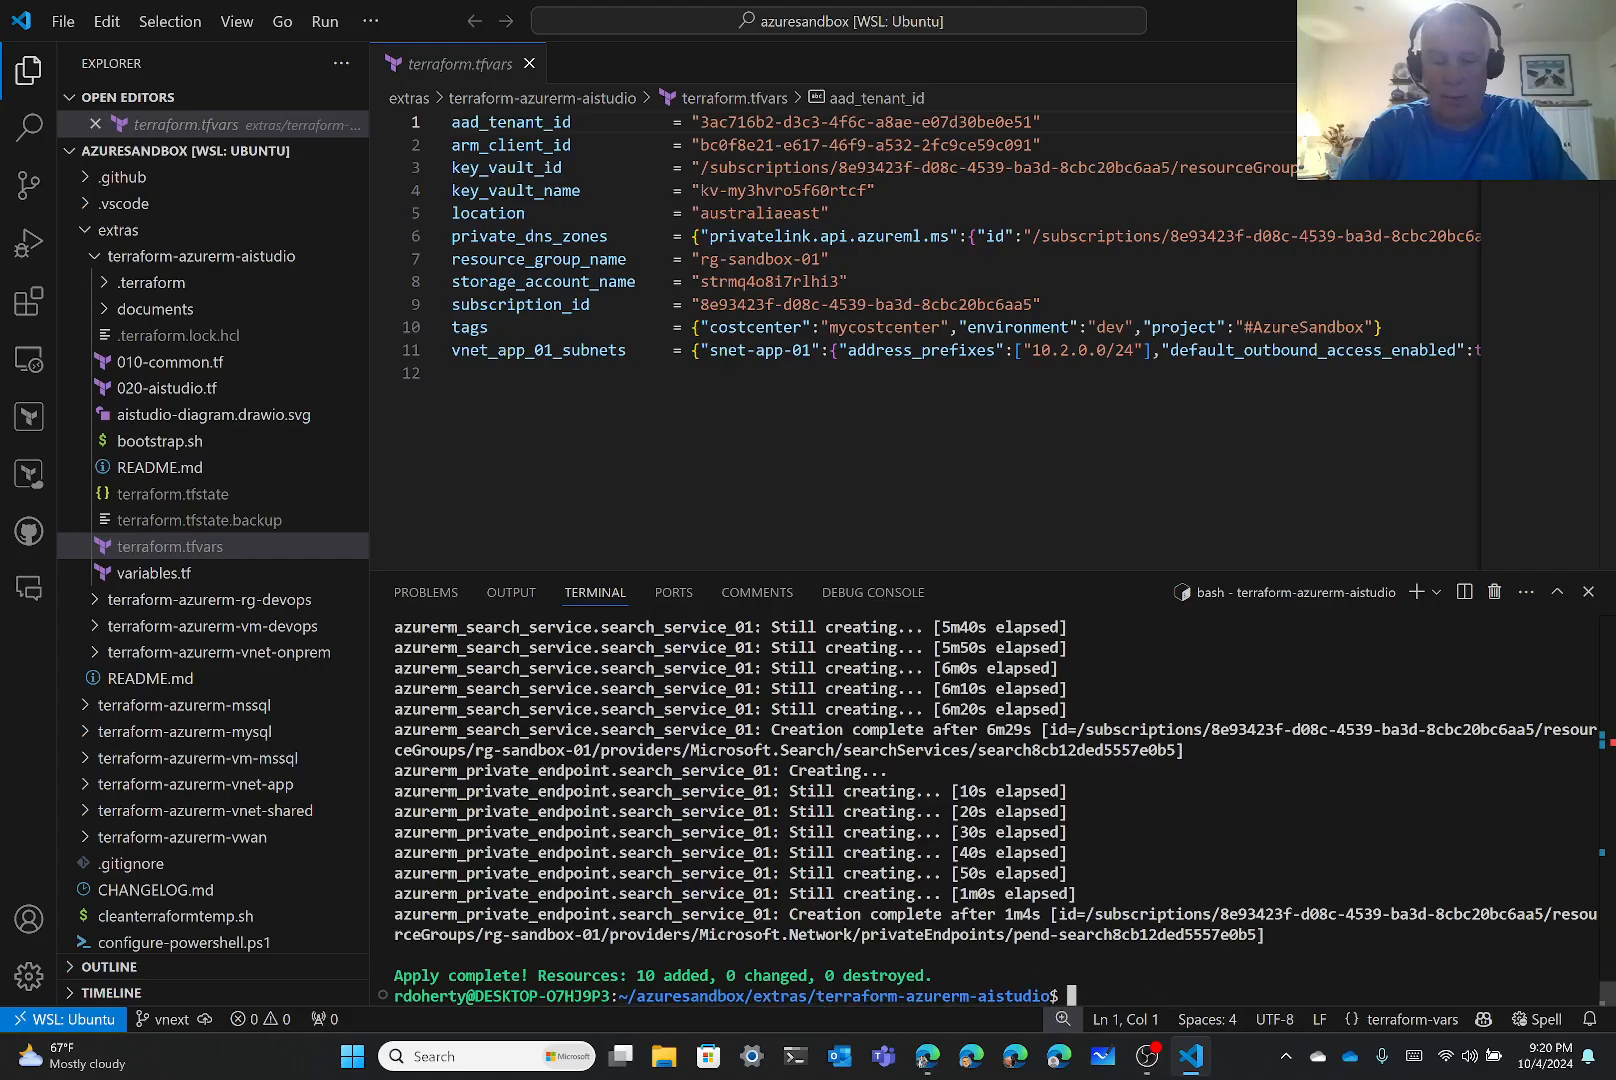
List the resources held in the AI Studio configuration's Terraform state with terraform state list.
{"action": "type", "text": "terrafrom"}
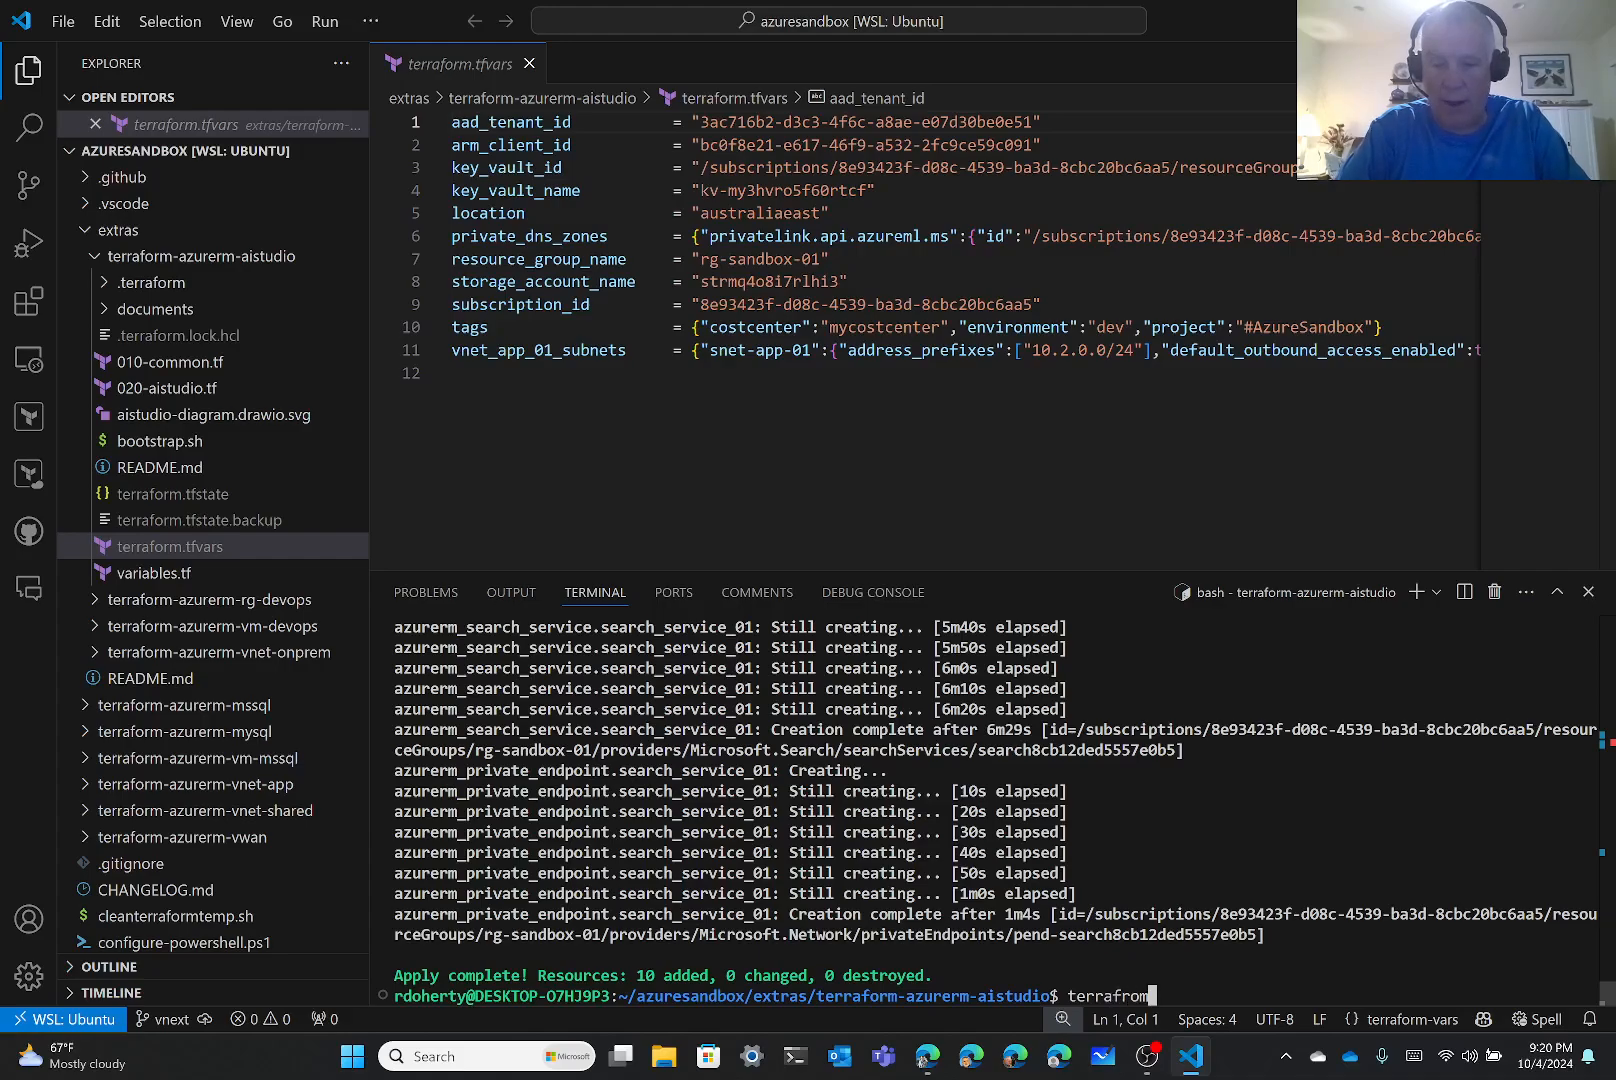
{"action": "key", "text": "BackSpace"}
{"action": "key", "text": "BackSpace"}
{"action": "key", "text": "BackSpace"}
{"action": "type", "text": "o"}
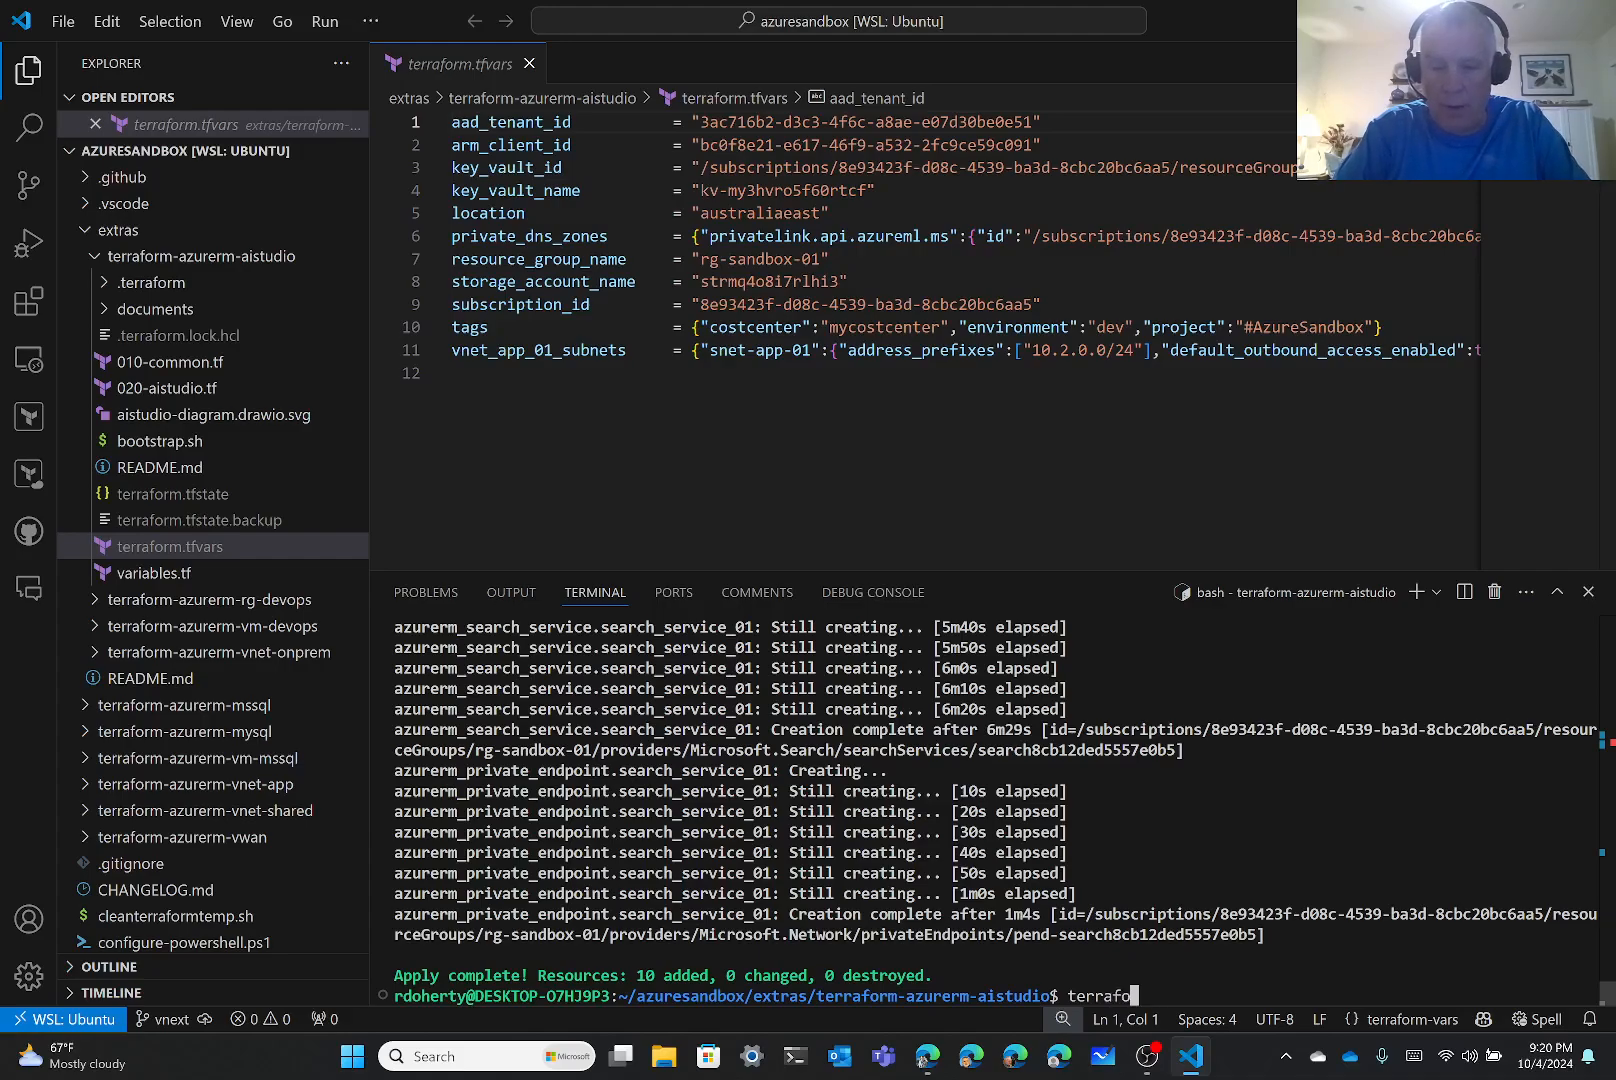
{"action": "type", "text": "rm state list"}
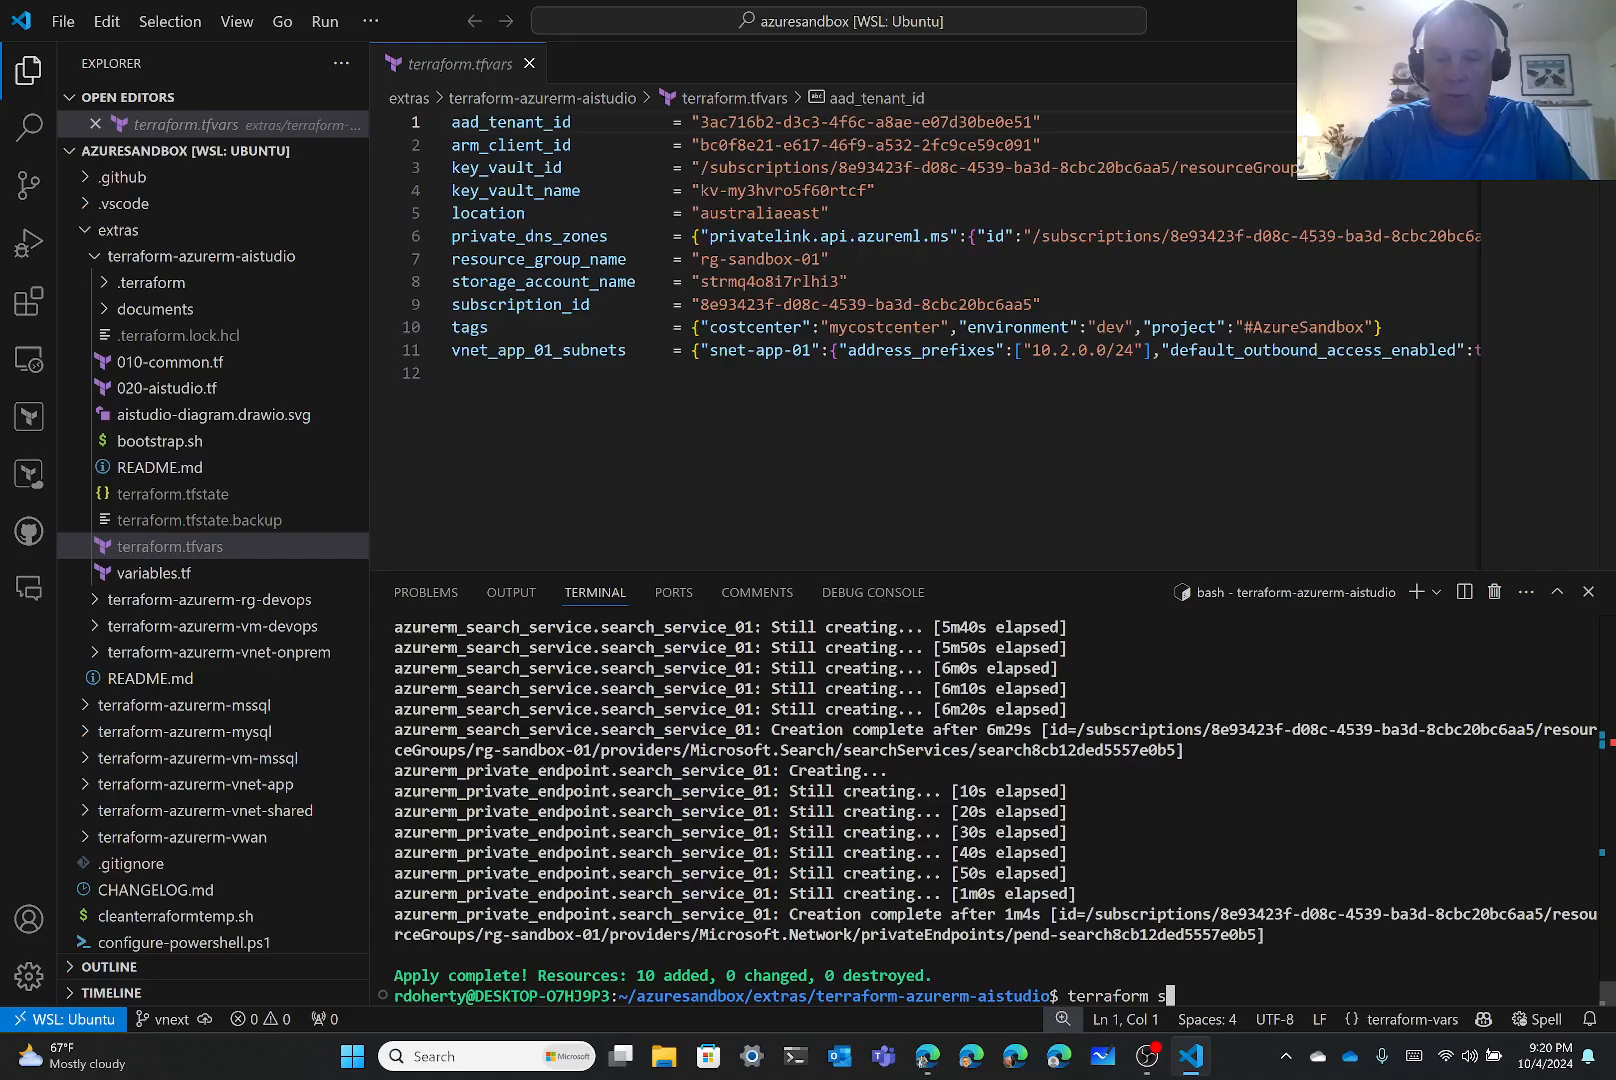
{"action": "key", "text": "Return"}
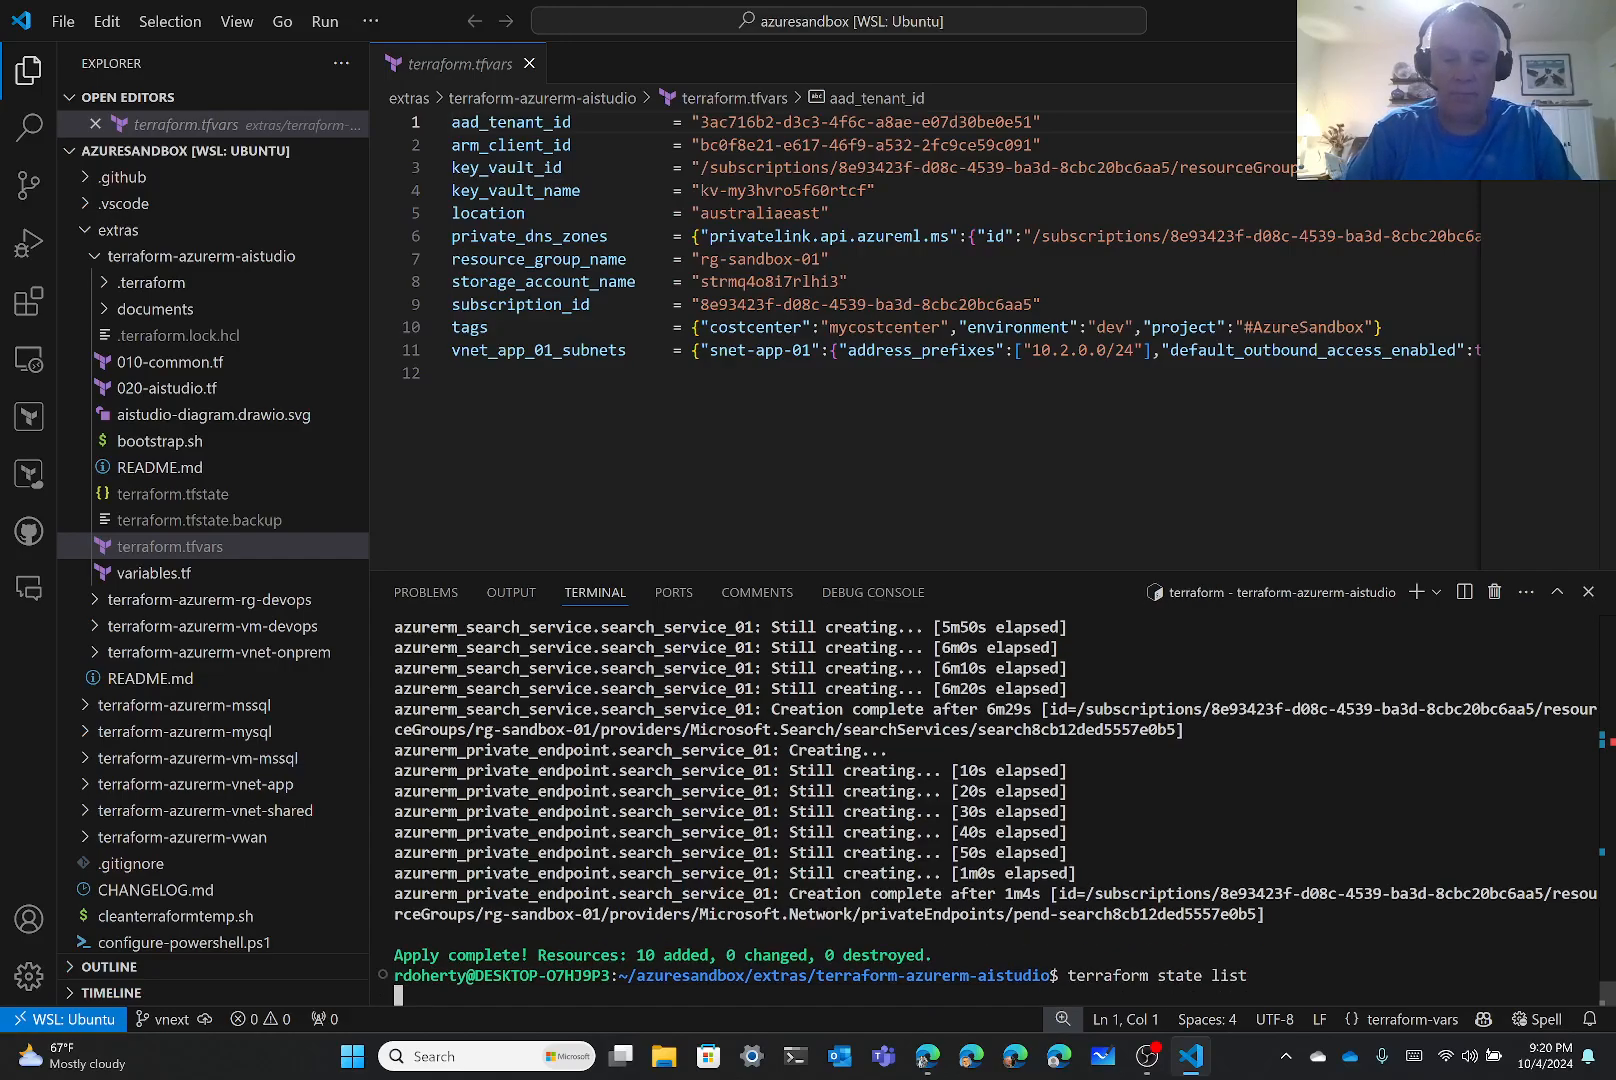